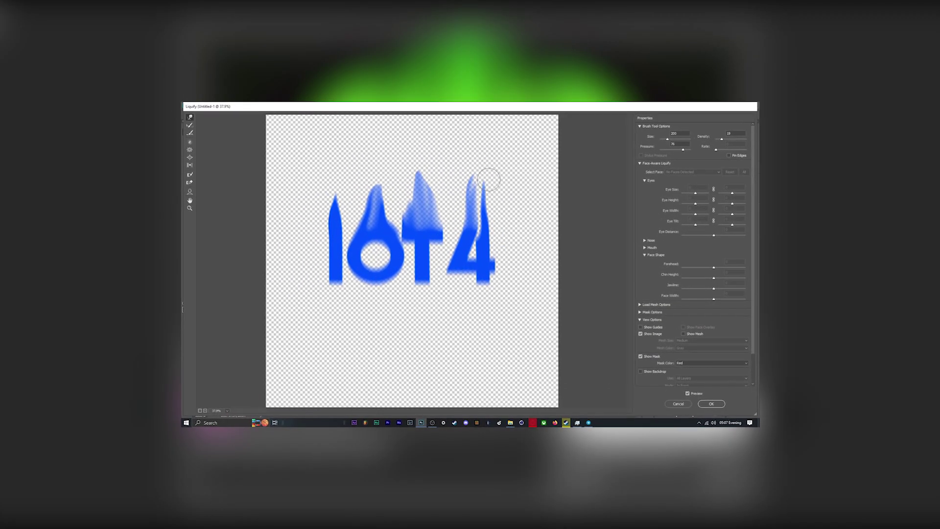
# Step: Pull the tops of the 4, O and T upward into flame tips with the Liquify warp brush, using a larger brush and lower pressure
pyautogui.moveTo(484, 184); pyautogui.dragTo(484, 167)
pyautogui.scroll(-1, 484, 169)
pyautogui.moveTo(683, 149); pyautogui.dragTo(673, 149)
pyautogui.press(']')
pyautogui.press(']')
pyautogui.moveTo(387, 211); pyautogui.dragTo(385, 188)
pyautogui.moveTo(436, 236); pyautogui.dragTo(392, 147)
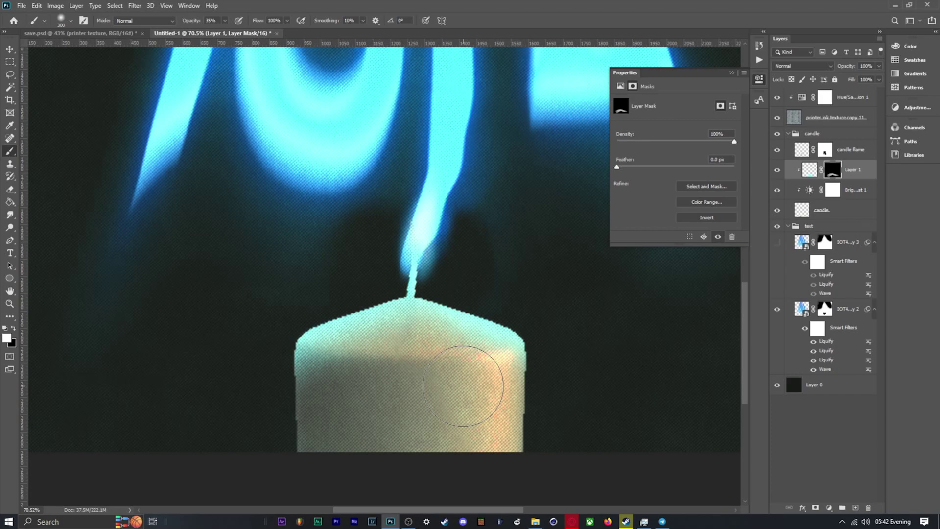
# Step: Paint white on Layer 1's mask beside the candle and add an adjustment layer above the brightness layer, lowering two of its settings
pyautogui.moveTo(550, 372); pyautogui.dragTo(548, 435)
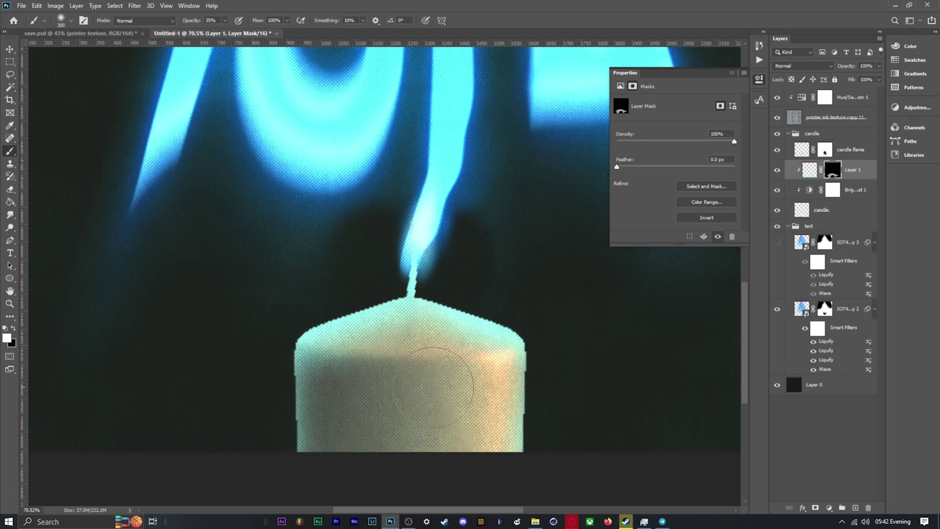
pyautogui.click(855, 190)
pyautogui.click(828, 507)
pyautogui.click(851, 410)
pyautogui.moveTo(675, 140)
pyautogui.mouseDown()
pyautogui.moveTo(700, 142)
pyautogui.moveTo(617, 140)
pyautogui.mouseUp()
pyautogui.moveTo(676, 159); pyautogui.dragTo(647, 159)
pyautogui.click(802, 66)
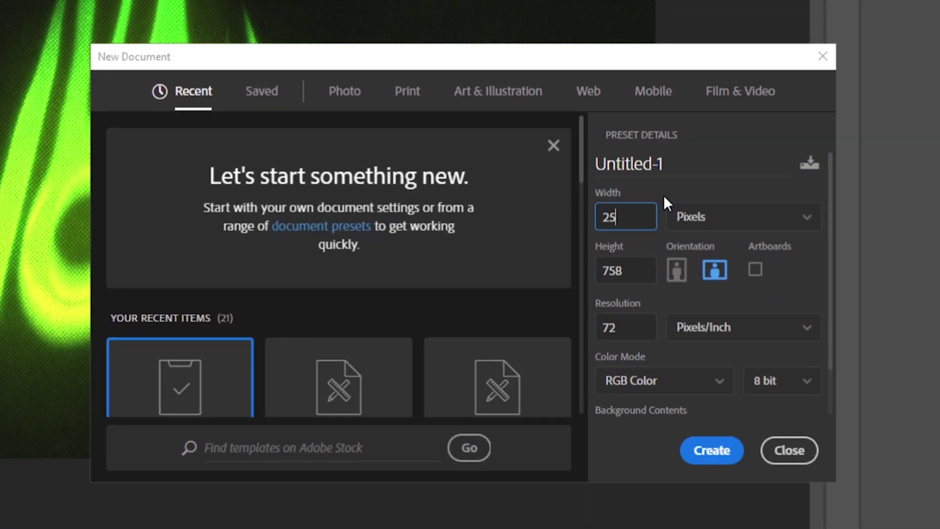
# Step: Set the new document to 2560 × 2560 pixels, 300 pixels per inch, with 16-bit RGB colour
pyautogui.write('60')
pyautogui.press('Tab')
pyautogui.write('2560')
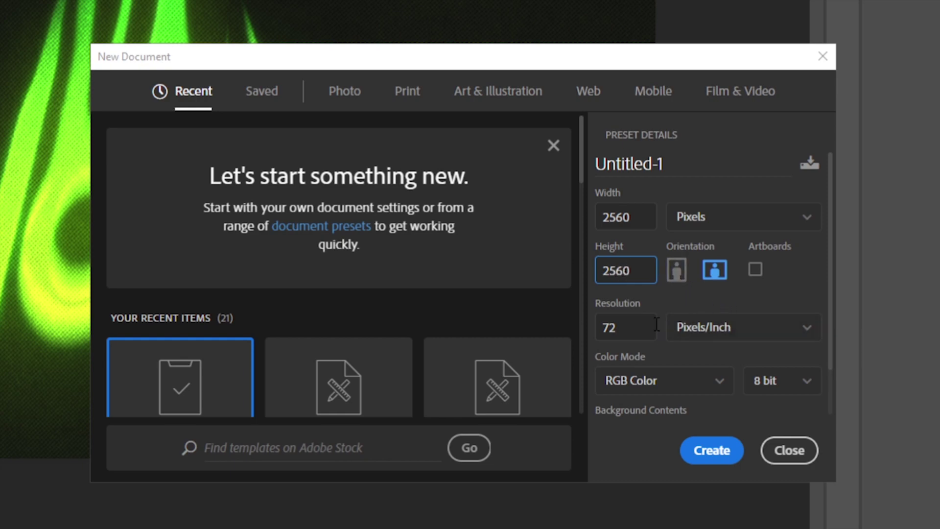
pyautogui.press('Tab')
pyautogui.write('30')
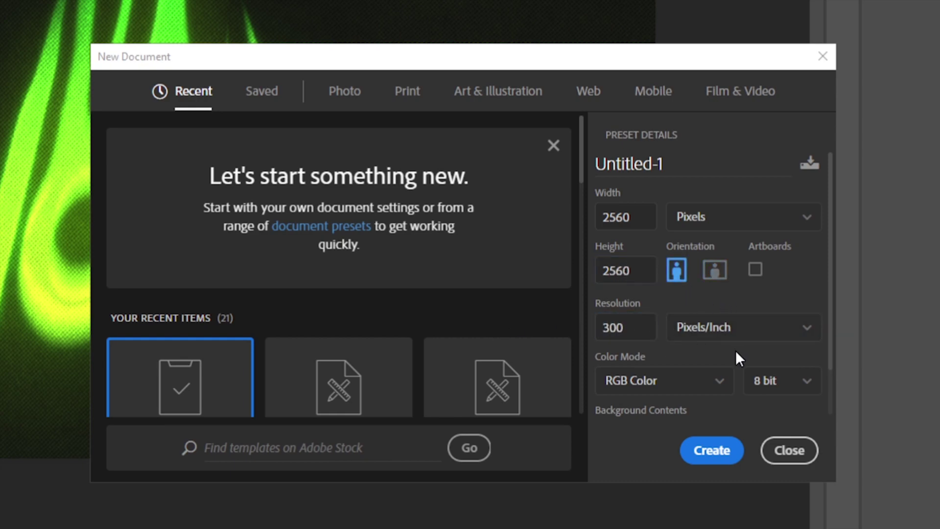
pyautogui.scroll(-2, 735, 350)
pyautogui.click(781, 328)
pyautogui.click(768, 386)
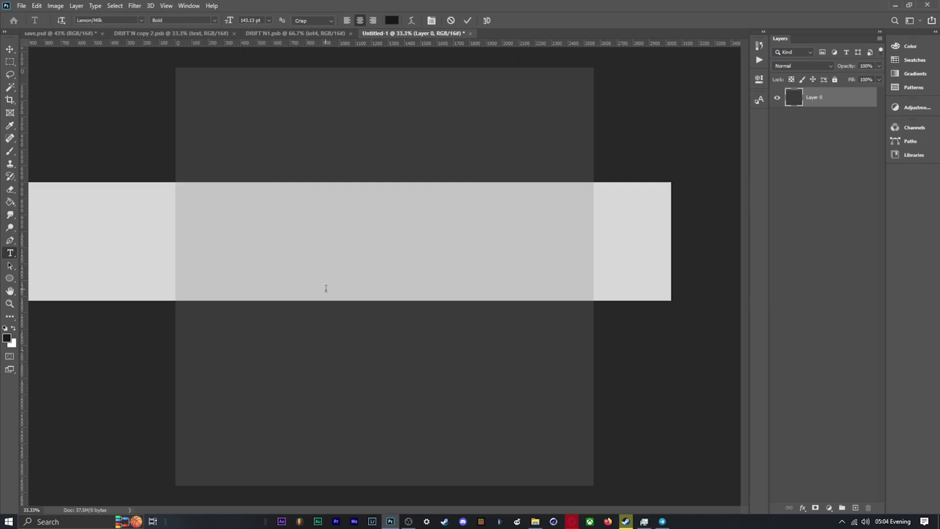
# Step: Add the text IOT4 in Lemon/Milk Bold at 143.13 pt in the upper half of the canvas
pyautogui.click(326, 290)
pyautogui.write('IOT$')
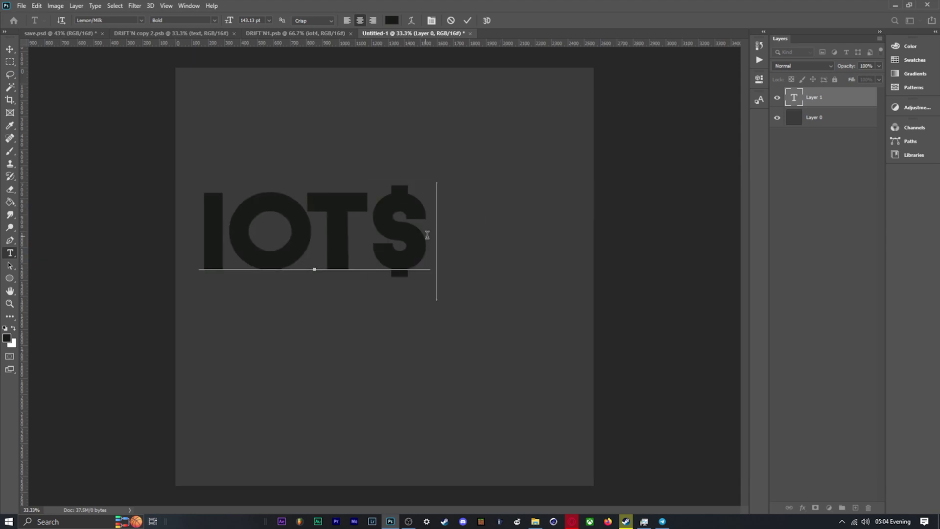
pyautogui.press('BackSpace')
pyautogui.write('4')
# Step: Colour the whole IOT4 text blue (#004eff) and commit the text
pyautogui.hotkey('ctrl', 'a')
pyautogui.click(391, 20)
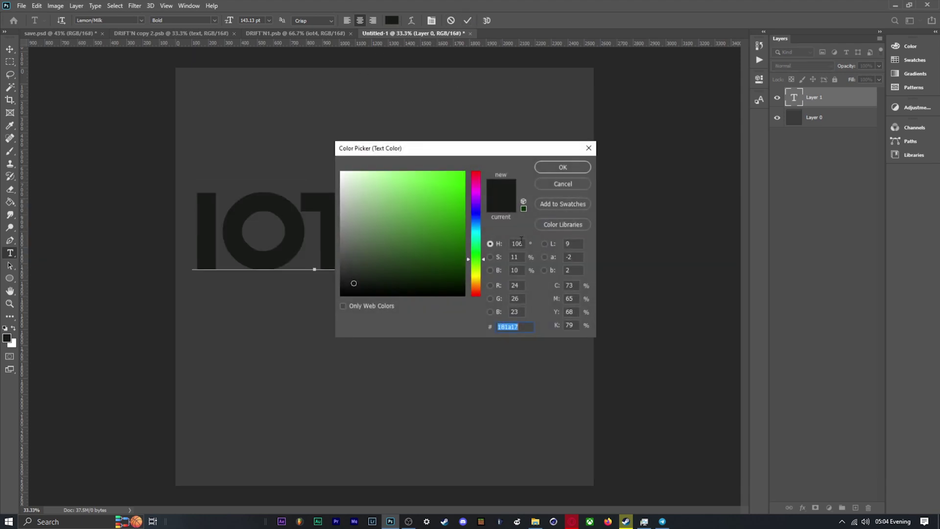
pyautogui.moveTo(480, 247); pyautogui.dragTo(479, 219)
pyautogui.moveTo(460, 176); pyautogui.dragTo(561, 120)
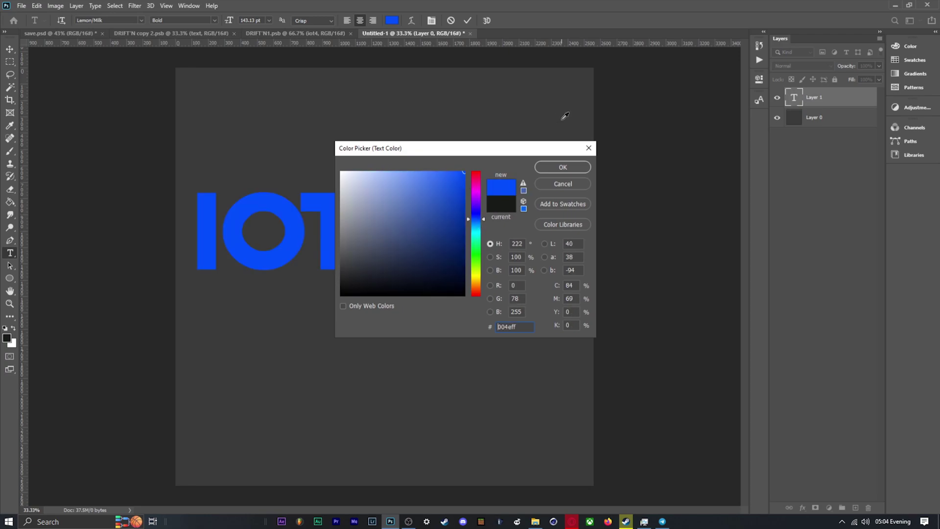
pyautogui.click(554, 169)
pyautogui.click(467, 20)
# Step: Move the IOT4 text to the horizontal centre of the canvas and hide the grey Layer 0
pyautogui.press('v')
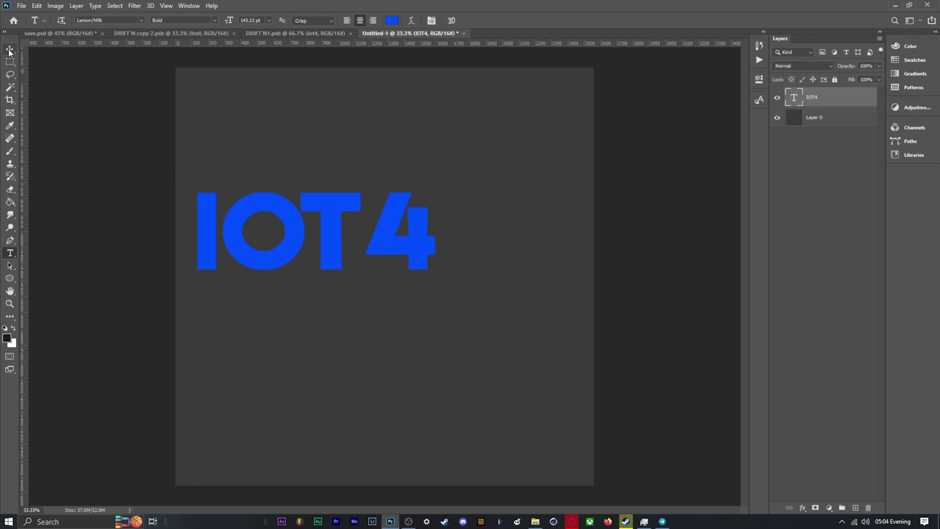
pyautogui.moveTo(329, 238); pyautogui.dragTo(398, 276)
pyautogui.click(776, 119)
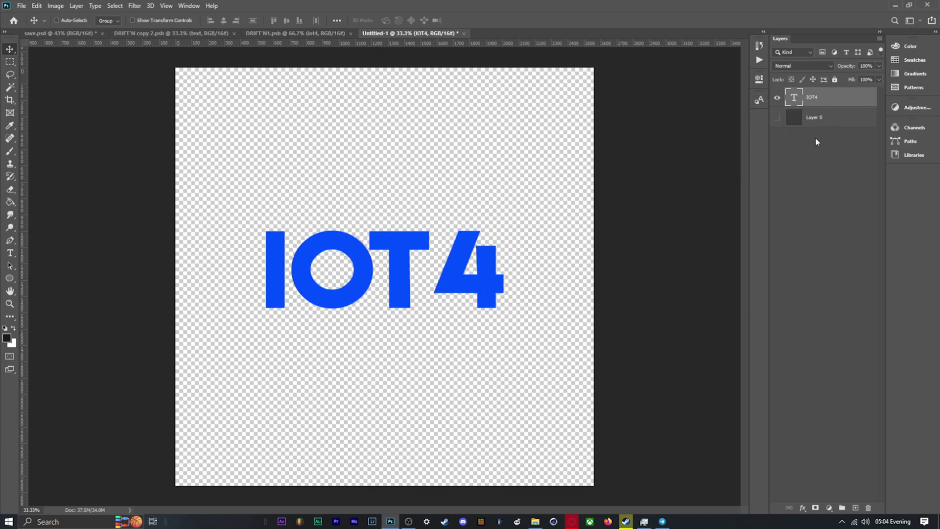
# Step: Convert the IOT4 text layer to a smart object and apply Motion Blur with a 90° angle and 60 pixels distance
pyautogui.rightClick(851, 99)
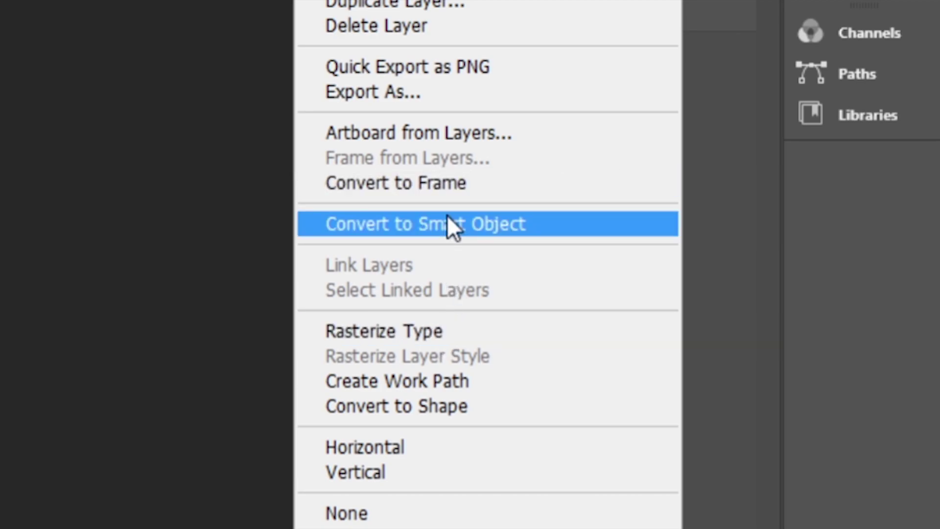
pyautogui.click(571, 225)
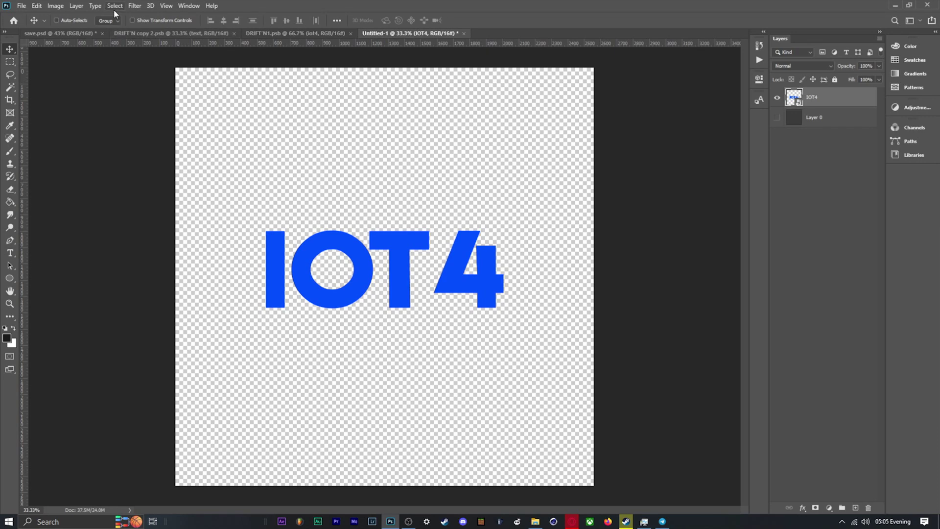
pyautogui.click(135, 6)
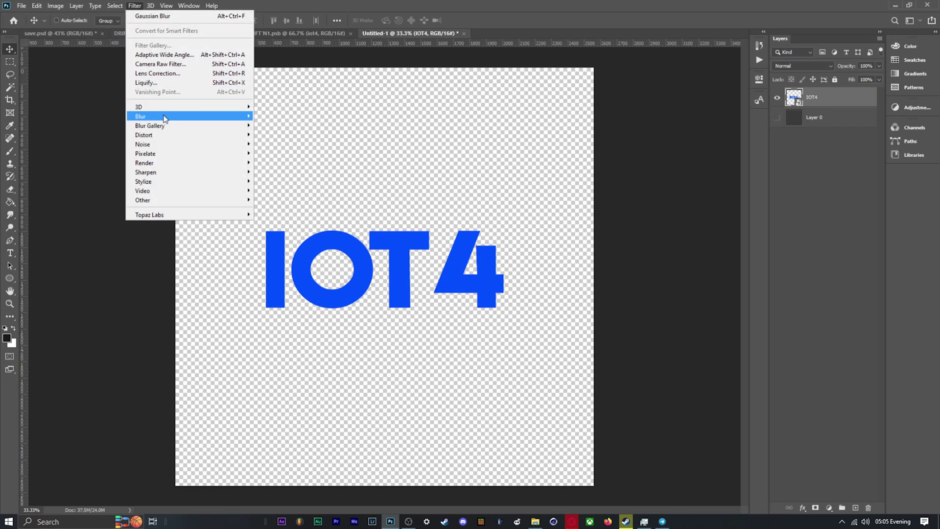
pyautogui.moveTo(233, 124)
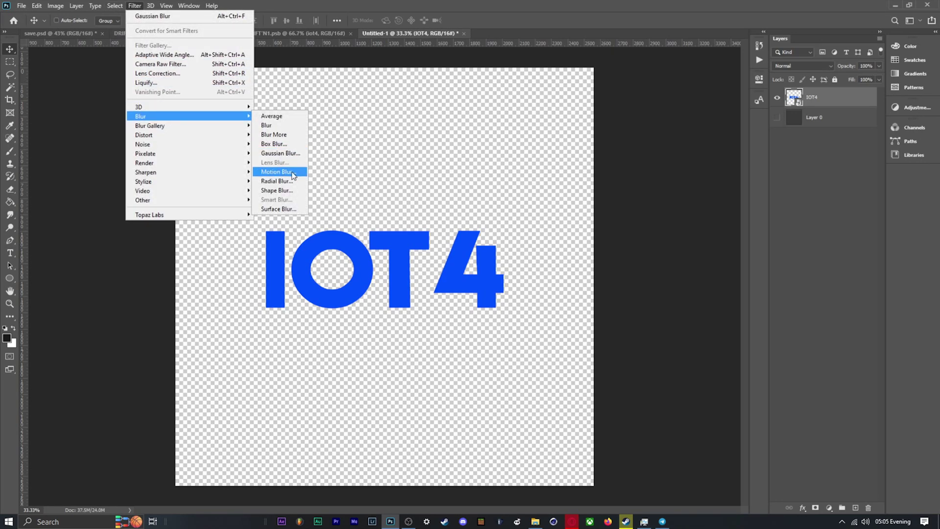
pyautogui.click(276, 172)
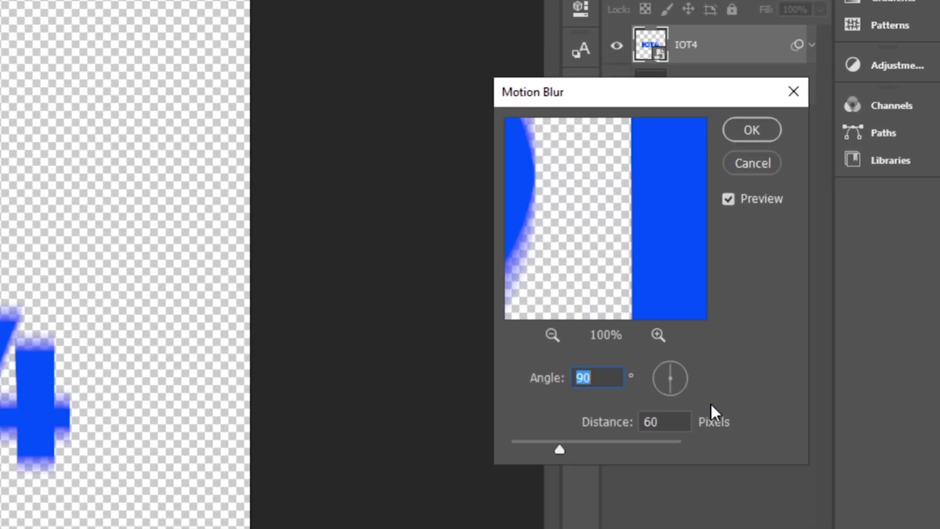
pyautogui.click(752, 129)
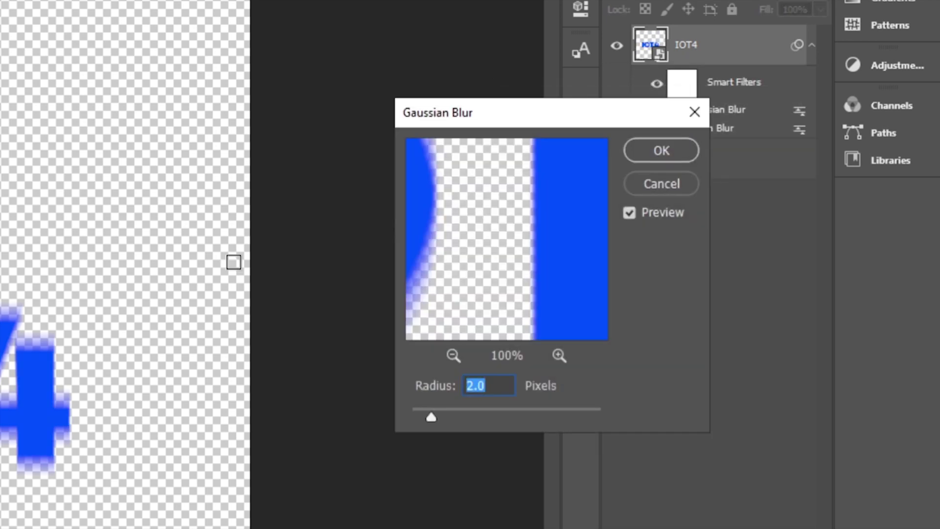
# Step: Apply Gaussian Blur with a radius of 3.5 pixels to the IOT4 layer
pyautogui.write('3.5')
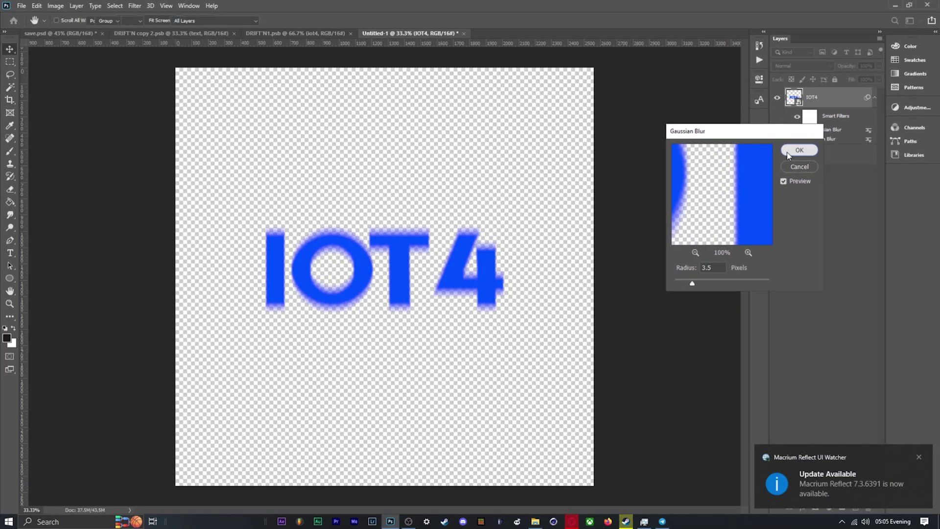
pyautogui.click(637, 154)
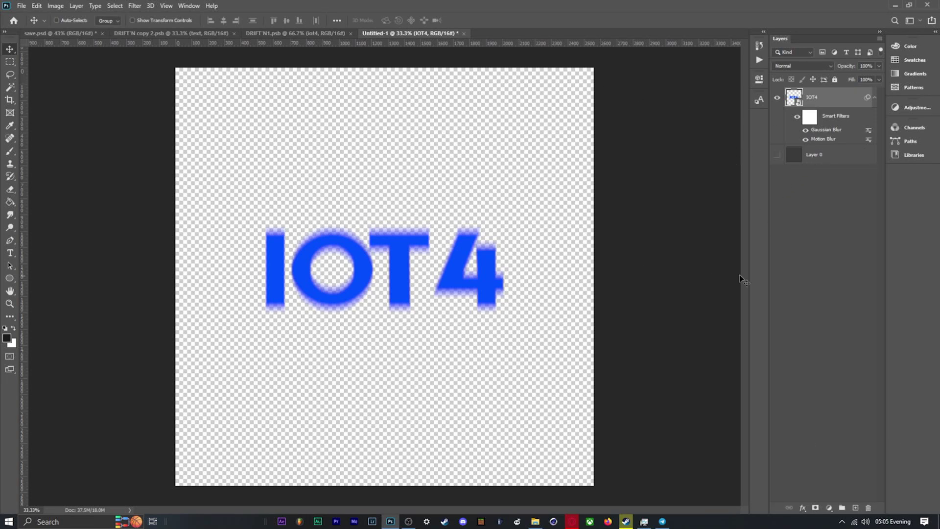
# Step: Open Liquify for the IOT4 layer, pull the top of the I upward with a smaller brush and set the brush pressure to 76
pyautogui.click(140, 5)
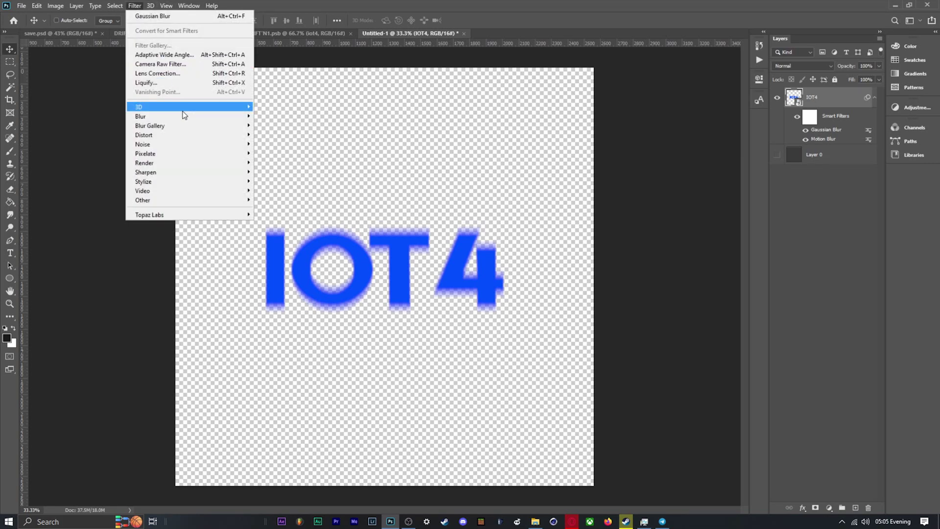
pyautogui.click(163, 84)
pyautogui.press('[')
pyautogui.press('[')
pyautogui.press('[')
pyautogui.moveTo(251, 224); pyautogui.dragTo(251, 191)
pyautogui.moveTo(790, 78); pyautogui.dragTo(816, 77)
pyautogui.moveTo(250, 210); pyautogui.dragTo(266, 76)
pyautogui.press(']')
pyautogui.moveTo(258, 156); pyautogui.dragTo(252, 83)
pyautogui.moveTo(258, 126); pyautogui.dragTo(255, 54)
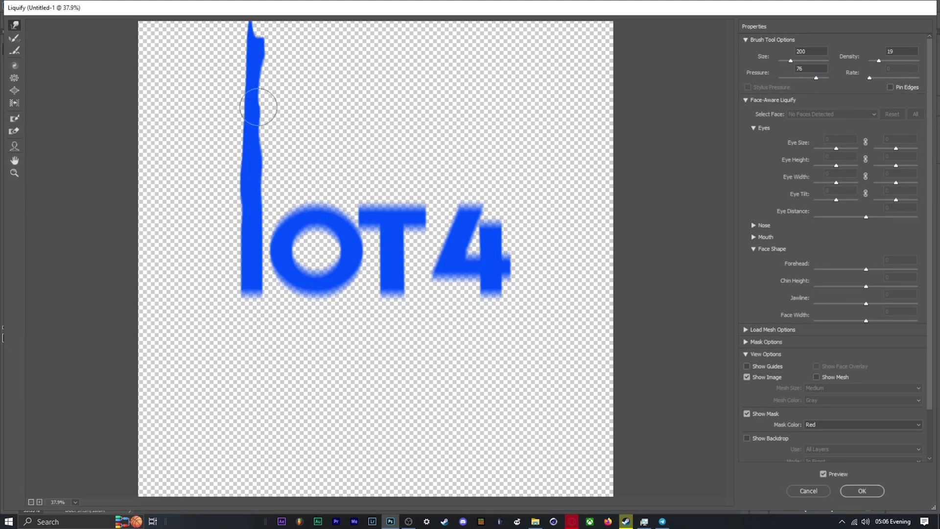
pyautogui.moveTo(267, 107); pyautogui.dragTo(266, 49)
pyautogui.moveTo(338, 216); pyautogui.dragTo(308, 168)
pyautogui.hotkey('ctrl', 'z')
pyautogui.hotkey('ctrl', 'z')
pyautogui.hotkey('ctrl', 'z')
pyautogui.hotkey('ctrl', 'z')
pyautogui.hotkey('ctrl', 'z')
pyautogui.hotkey('ctrl', 'z')
# Step: Pull the tops of the O, T and 4 upward into pointed flame shapes with the size 200 warp brush
pyautogui.moveTo(294, 213); pyautogui.dragTo(307, 162)
pyautogui.moveTo(333, 213); pyautogui.dragTo(319, 149)
pyautogui.moveTo(364, 215); pyautogui.dragTo(379, 171)
pyautogui.moveTo(404, 218); pyautogui.dragTo(397, 159)
pyautogui.moveTo(387, 196); pyautogui.dragTo(387, 129)
pyautogui.moveTo(460, 215); pyautogui.dragTo(471, 148)
pyautogui.moveTo(466, 191)
pyautogui.mouseDown()
pyautogui.moveTo(498, 174)
pyautogui.moveTo(480, 149)
pyautogui.mouseUp()
pyautogui.moveTo(491, 216); pyautogui.dragTo(493, 121)
pyautogui.moveTo(318, 152); pyautogui.dragTo(319, 136)
pyautogui.scroll(-1, 304, 208)
pyautogui.moveTo(295, 211); pyautogui.dragTo(306, 172)
pyautogui.hotkey('ctrl', 'z')
# Step: Set the warp brush to size 300 and pressure 46, and fill out the flames above the letters with upward strokes
pyautogui.moveTo(816, 78); pyautogui.dragTo(801, 78)
pyautogui.press(']')
pyautogui.press(']')
pyautogui.moveTo(296, 208); pyautogui.dragTo(311, 154)
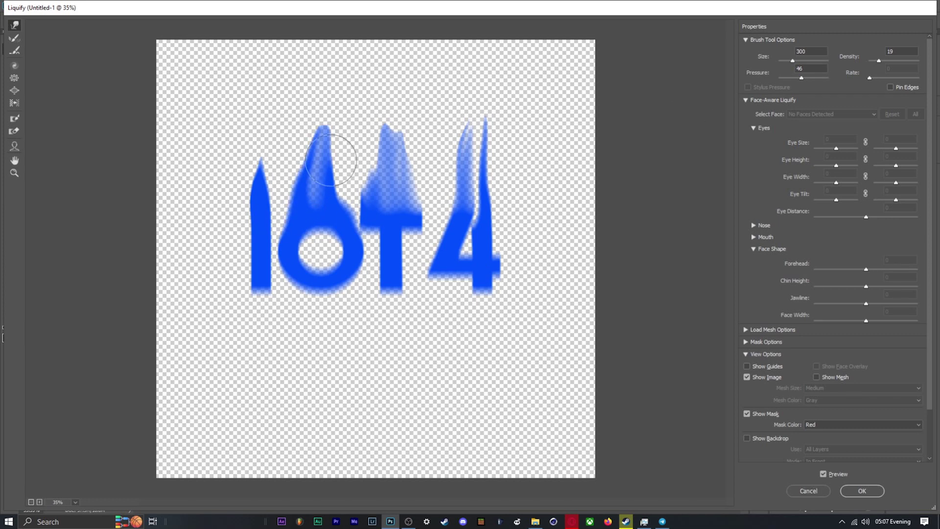
pyautogui.moveTo(342, 208); pyautogui.dragTo(338, 156)
pyautogui.moveTo(416, 206); pyautogui.dragTo(413, 149)
pyautogui.moveTo(371, 188); pyautogui.dragTo(382, 132)
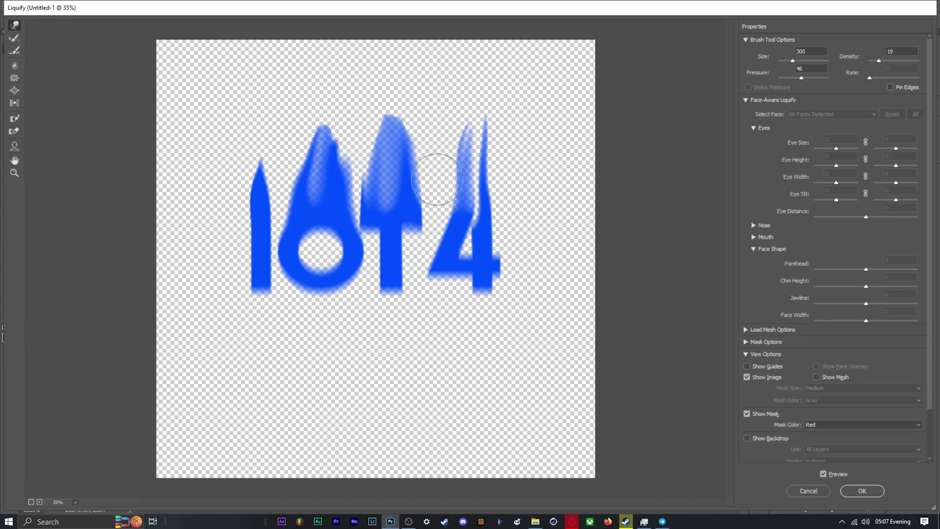
pyautogui.moveTo(460, 174); pyautogui.dragTo(476, 125)
pyautogui.moveTo(320, 150); pyautogui.dragTo(321, 133)
pyautogui.moveTo(262, 169)
pyautogui.mouseDown()
pyautogui.moveTo(271, 126)
pyautogui.moveTo(261, 130)
pyautogui.mouseUp()
# Step: Enlarge the warp brush and stretch the flames of all four letters further toward the canvas's upper edge
pyautogui.press(']')
pyautogui.press(']')
pyautogui.press(']')
pyautogui.moveTo(390, 151); pyautogui.dragTo(387, 88)
pyautogui.moveTo(326, 147); pyautogui.dragTo(332, 81)
pyautogui.moveTo(276, 144); pyautogui.dragTo(291, 70)
pyautogui.moveTo(474, 142); pyautogui.dragTo(482, 73)
# Step: Bend the flames above the O and T sideways with progressively smaller warp brushes
pyautogui.moveTo(389, 125)
pyautogui.mouseDown()
pyautogui.moveTo(388, 95)
pyautogui.moveTo(340, 120)
pyautogui.mouseUp()
pyautogui.press('[')
pyautogui.press('[')
pyautogui.moveTo(365, 127); pyautogui.dragTo(381, 129)
pyautogui.press('[')
pyautogui.press('[')
pyautogui.moveTo(389, 88); pyautogui.dragTo(379, 90)
pyautogui.moveTo(321, 115); pyautogui.dragTo(312, 113)
pyautogui.moveTo(361, 152)
pyautogui.mouseDown()
pyautogui.moveTo(365, 128)
pyautogui.moveTo(337, 135)
pyautogui.moveTo(319, 80)
pyautogui.mouseUp()
# Step: Set the warp brush pressure to 30, enlarge the brush and stretch the middle flames upward
pyautogui.scroll(-4, 342, 122)
pyautogui.press(']')
pyautogui.press(']')
pyautogui.press(']')
pyautogui.moveTo(801, 78); pyautogui.dragTo(793, 78)
pyautogui.moveTo(370, 195); pyautogui.dragTo(372, 151)
# Step: Resize the warp brush to 1200, bend the flames of all four letters into wavy curves and apply the Liquify filter
pyautogui.press(']')
pyautogui.press(']')
pyautogui.press(']')
pyautogui.press(']')
pyautogui.press(']')
pyautogui.press(']')
pyautogui.press('[')
pyautogui.press('[')
pyautogui.press('[')
pyautogui.press('[')
pyautogui.press('[')
pyautogui.press('[')
pyautogui.press('[')
pyautogui.press('[')
pyautogui.press('[')
pyautogui.press('[')
pyautogui.press('[')
pyautogui.press('[')
pyautogui.press('[')
pyautogui.press('[')
pyautogui.press('[')
pyautogui.press('[')
pyautogui.press('[')
pyautogui.press('[')
pyautogui.press('[')
pyautogui.moveTo(451, 152); pyautogui.dragTo(431, 147)
pyautogui.moveTo(274, 142); pyautogui.dragTo(292, 90)
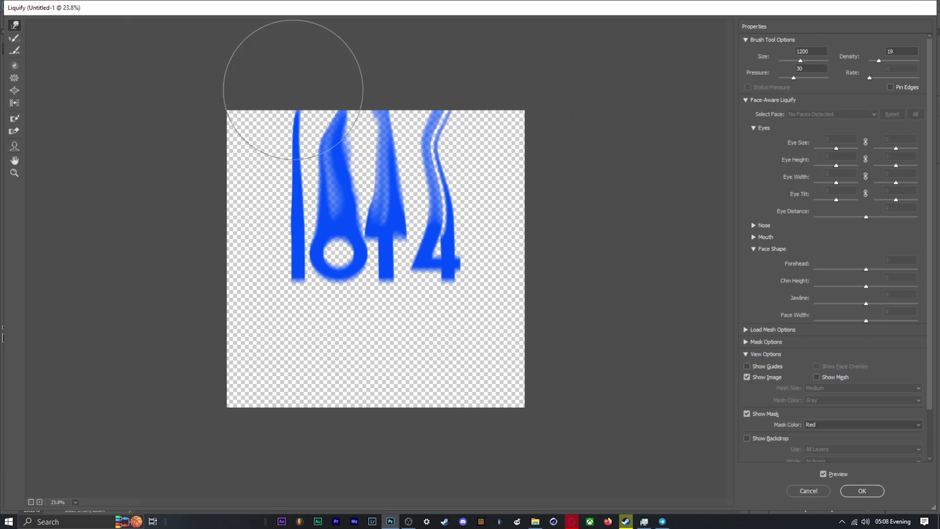
pyautogui.moveTo(389, 152); pyautogui.dragTo(369, 146)
pyautogui.moveTo(338, 147)
pyautogui.mouseDown()
pyautogui.moveTo(319, 142)
pyautogui.moveTo(316, 154)
pyautogui.moveTo(293, 124)
pyautogui.mouseUp()
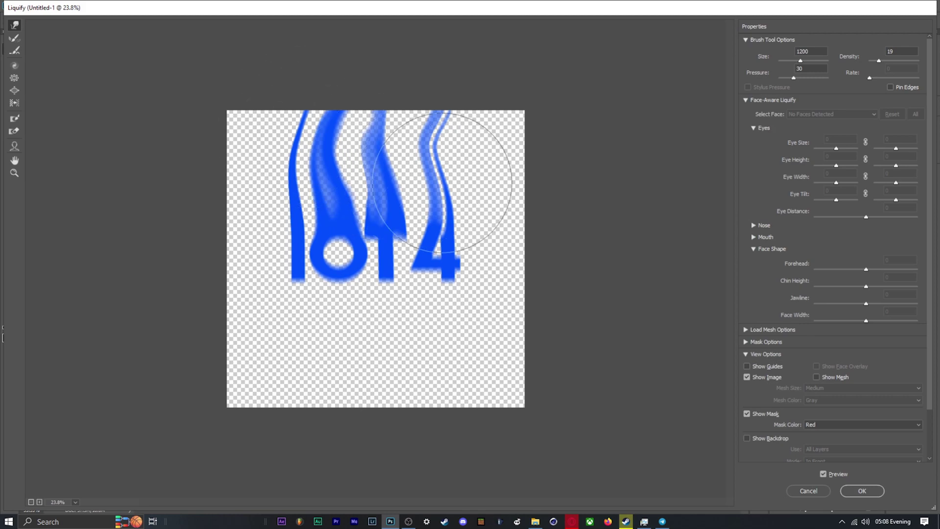
pyautogui.moveTo(467, 132); pyautogui.dragTo(445, 61)
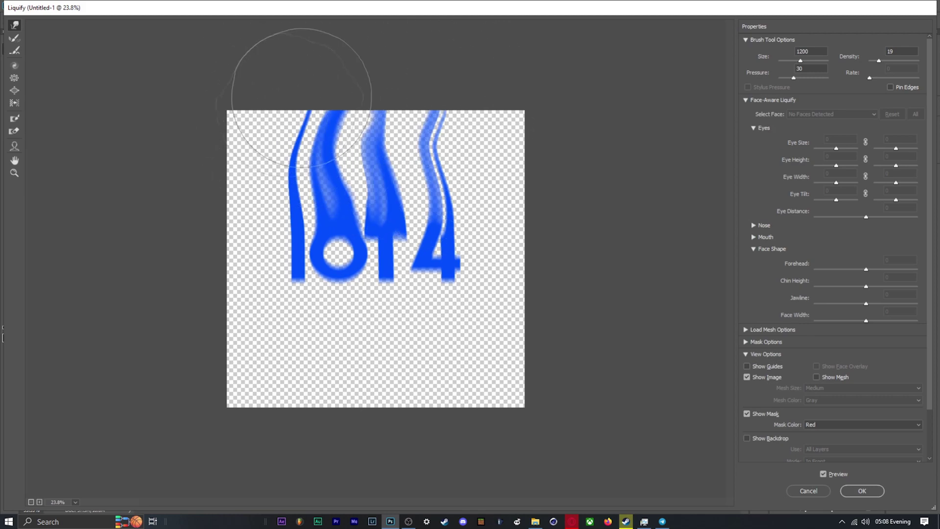
pyautogui.click(859, 489)
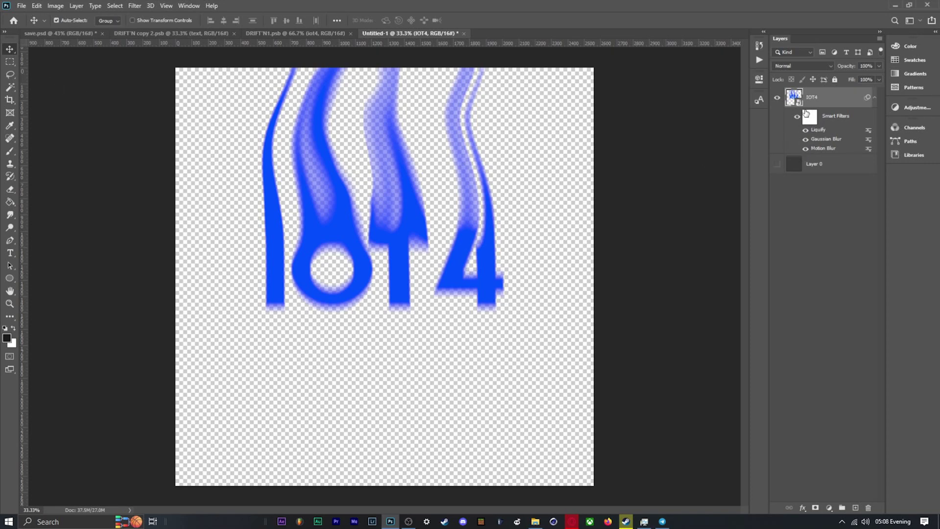
# Step: Duplicate the IOT4 layer twice and hide the topmost copy
pyautogui.hotkey('ctrl', 'j')
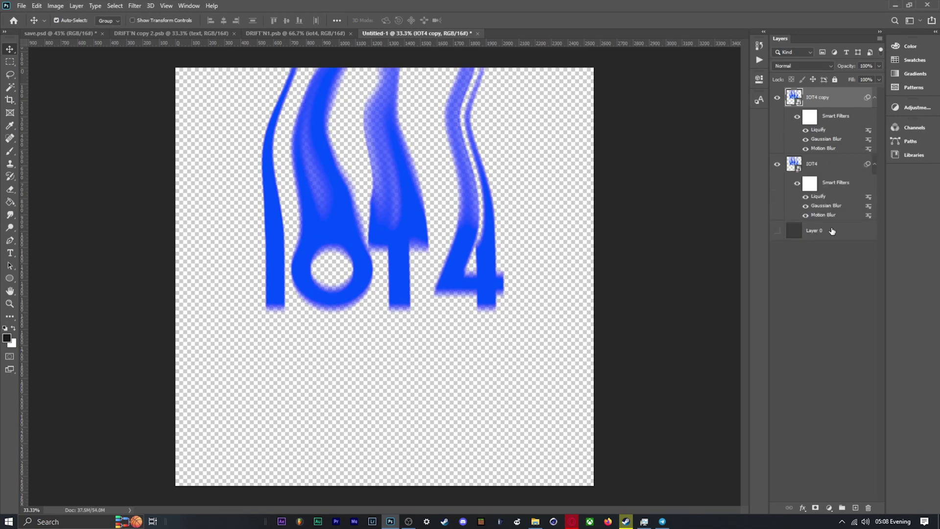
pyautogui.hotkey('ctrl', 'j')
pyautogui.click(778, 98)
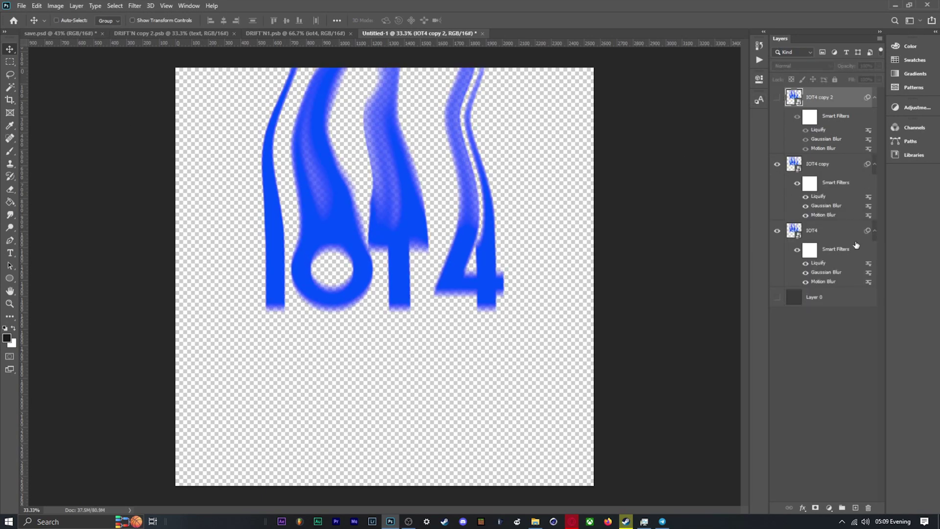
# Step: Apply Gaussian Blur with a radius of about 27.6 pixels to the bottom IOT4 layer
pyautogui.click(839, 238)
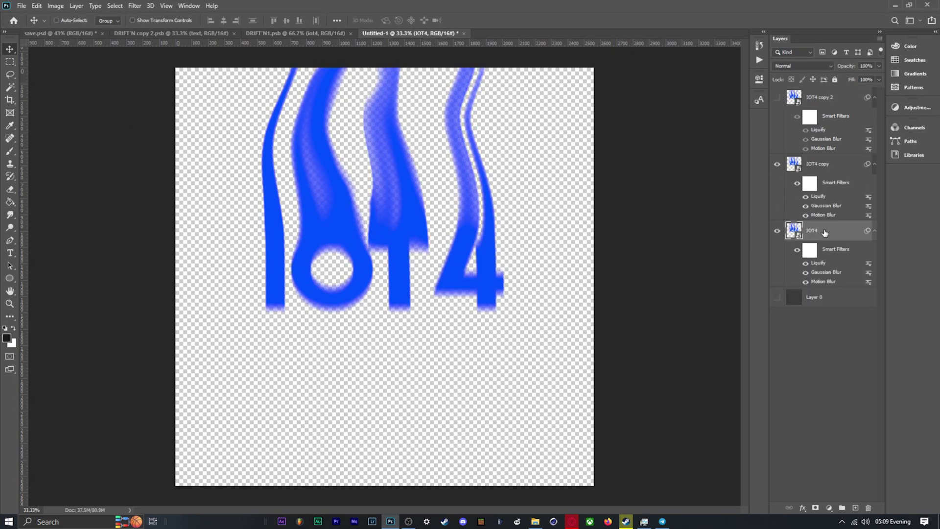
pyautogui.click(134, 10)
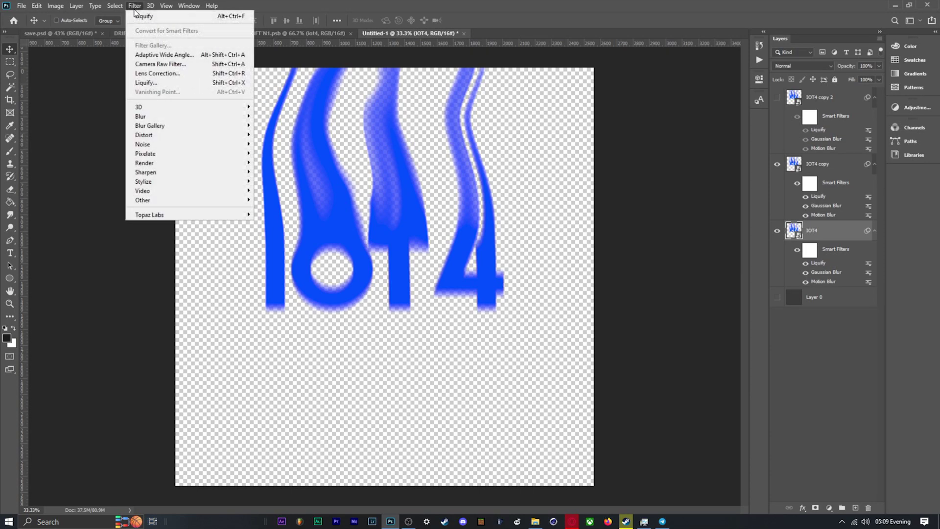
pyautogui.moveTo(147, 116)
pyautogui.click(275, 153)
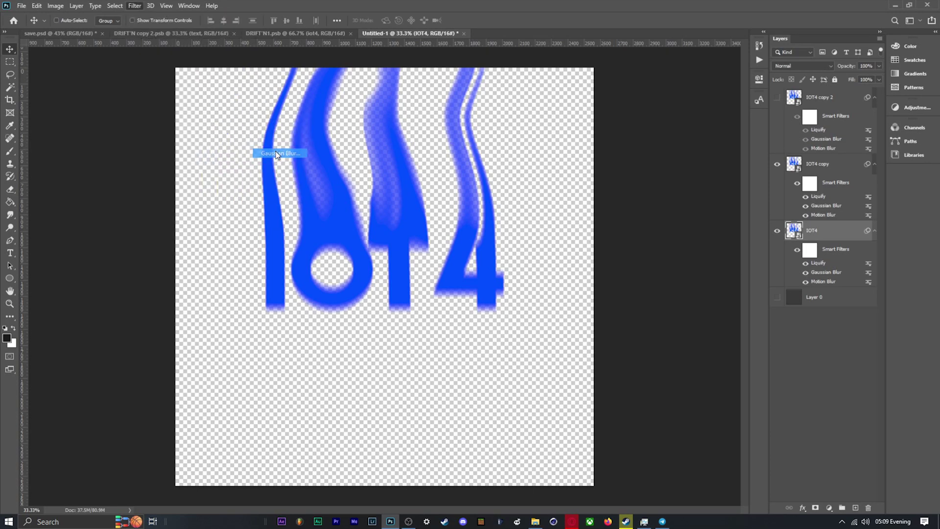
pyautogui.moveTo(685, 268)
pyautogui.mouseDown()
pyautogui.moveTo(798, 271)
pyautogui.moveTo(774, 259)
pyautogui.moveTo(674, 272)
pyautogui.mouseUp()
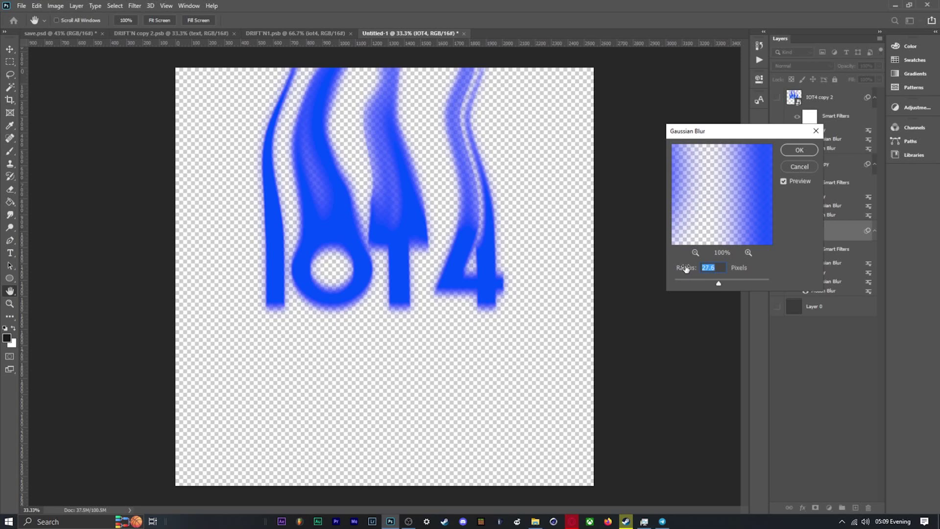
pyautogui.click(799, 150)
# Step: Show the IOT4 copy 2 layer again and select it
pyautogui.click(776, 97)
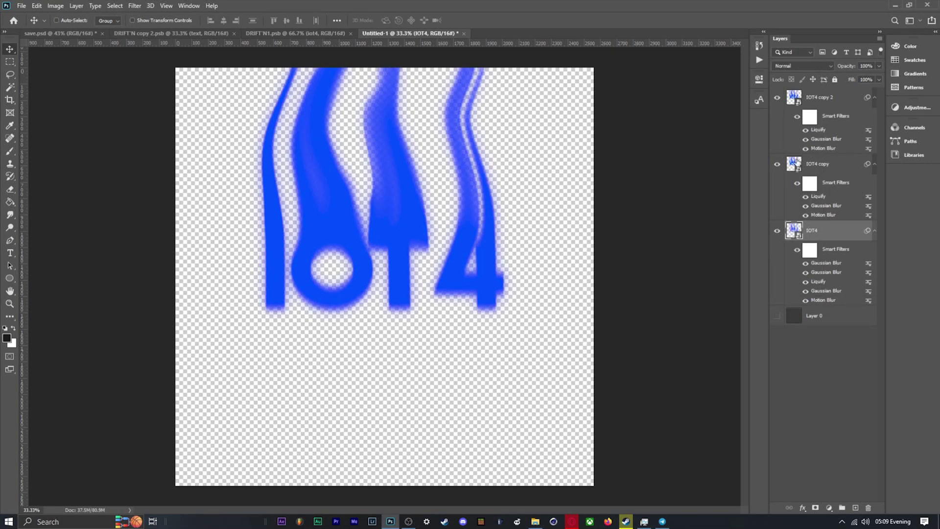
pyautogui.click(798, 162)
pyautogui.click(791, 95)
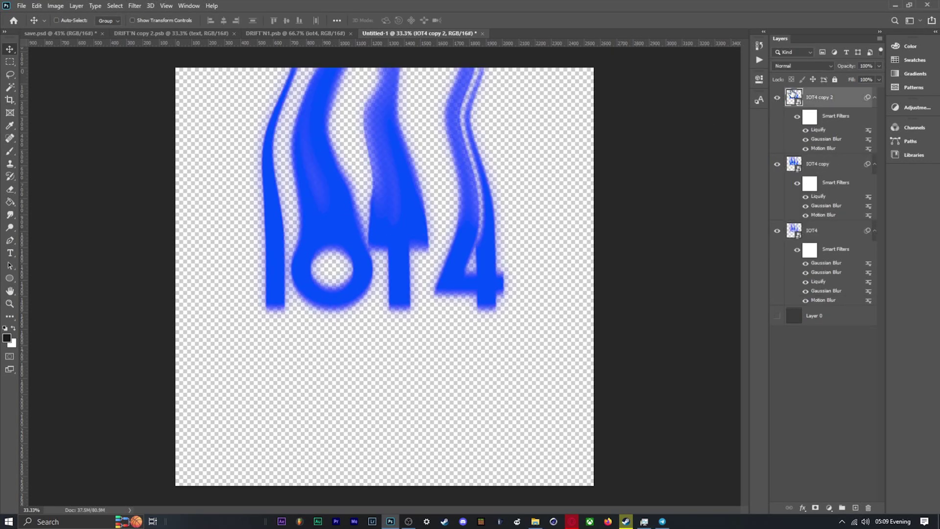
# Step: Add a Gradient Overlay to the IOT4 copy 2 layer using the light blue preset Blue_15
pyautogui.doubleClick(853, 104)
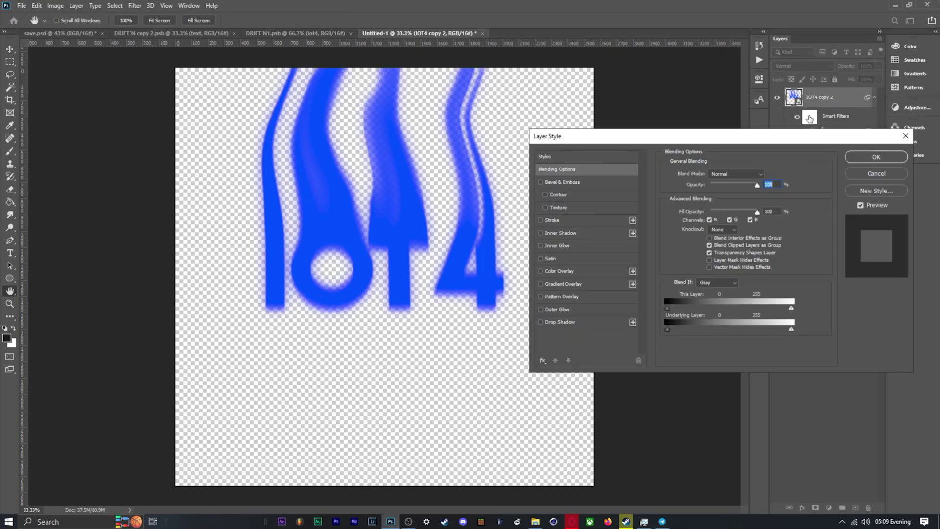
pyautogui.click(541, 284)
pyautogui.click(568, 284)
pyautogui.click(711, 203)
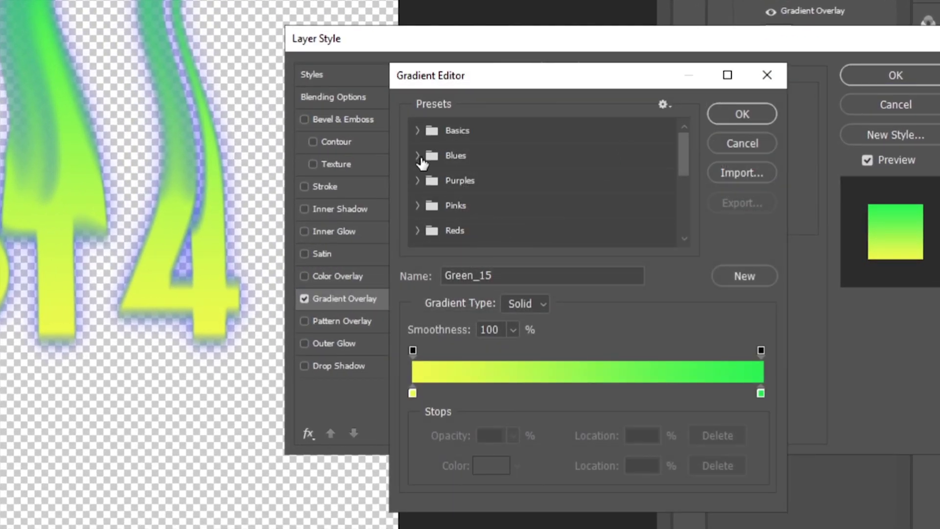
pyautogui.click(418, 155)
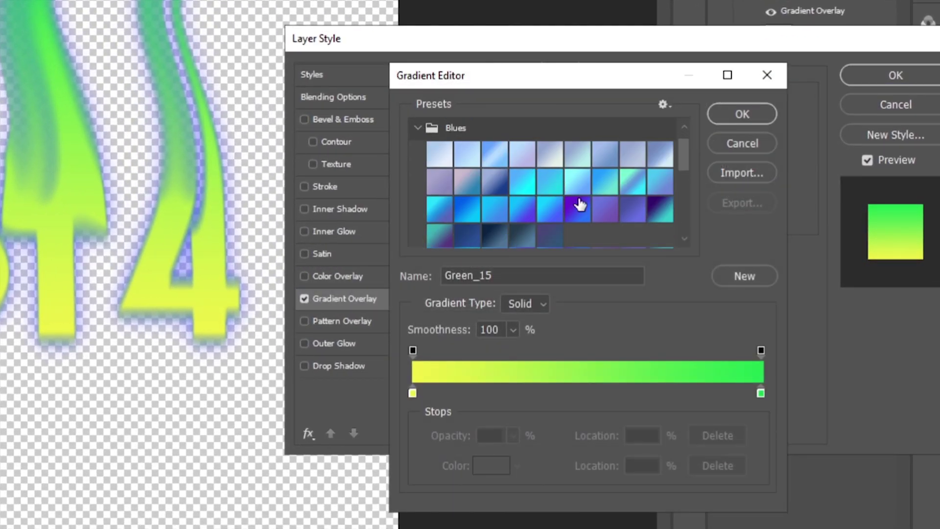
pyautogui.click(636, 185)
pyautogui.click(655, 193)
pyautogui.click(580, 191)
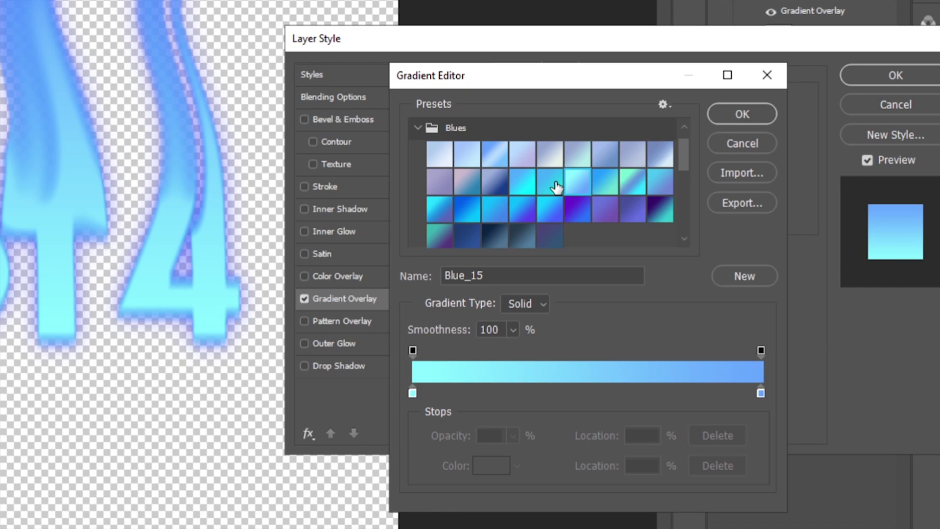
# Step: Set the gradient's end colour stop at location 100% to the stronger blue 1b76ff
pyautogui.doubleClick(760, 392)
pyautogui.moveTo(191, 189)
pyautogui.mouseDown()
pyautogui.moveTo(174, 182)
pyautogui.moveTo(200, 200)
pyautogui.mouseUp()
pyautogui.moveTo(122, 105); pyautogui.dragTo(148, 99)
pyautogui.moveTo(175, 58); pyautogui.dragTo(265, 161)
pyautogui.moveTo(279, 282); pyautogui.dragTo(284, 291)
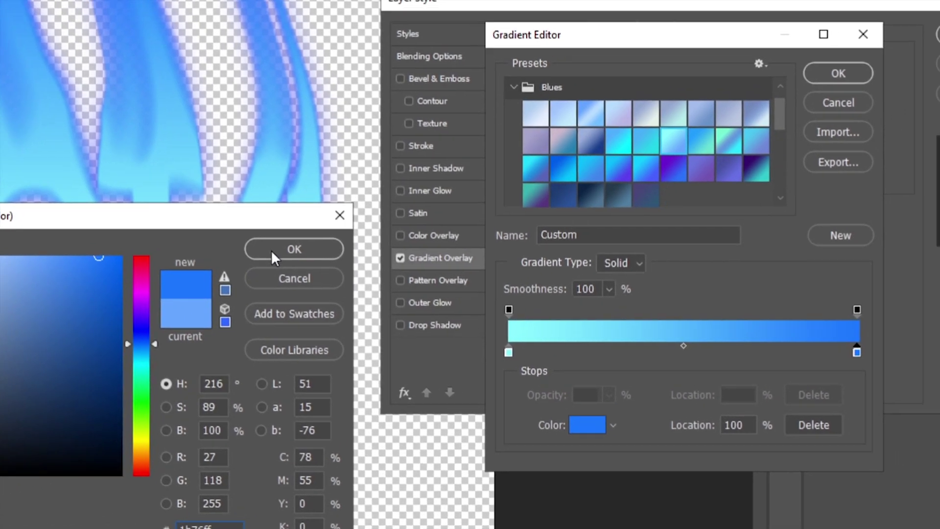
# Step: Add a light blue Satin effect with 51% opacity, 51 px distance and 43 px size
pyautogui.click(412, 197)
pyautogui.moveTo(719, 406); pyautogui.dragTo(680, 407)
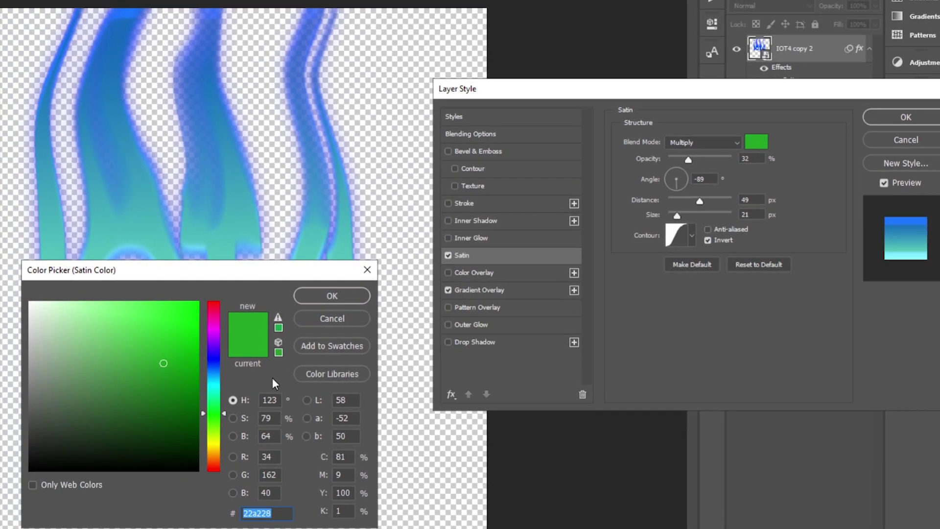
pyautogui.write('2273a2')
pyautogui.click(346, 295)
pyautogui.moveTo(691, 236); pyautogui.dragTo(688, 235)
pyautogui.moveTo(705, 203); pyautogui.dragTo(707, 205)
pyautogui.moveTo(694, 163); pyautogui.dragTo(722, 167)
pyautogui.click(760, 145)
pyautogui.moveTo(240, 372); pyautogui.dragTo(240, 374)
pyautogui.moveTo(181, 360); pyautogui.dragTo(179, 317)
pyautogui.click(346, 295)
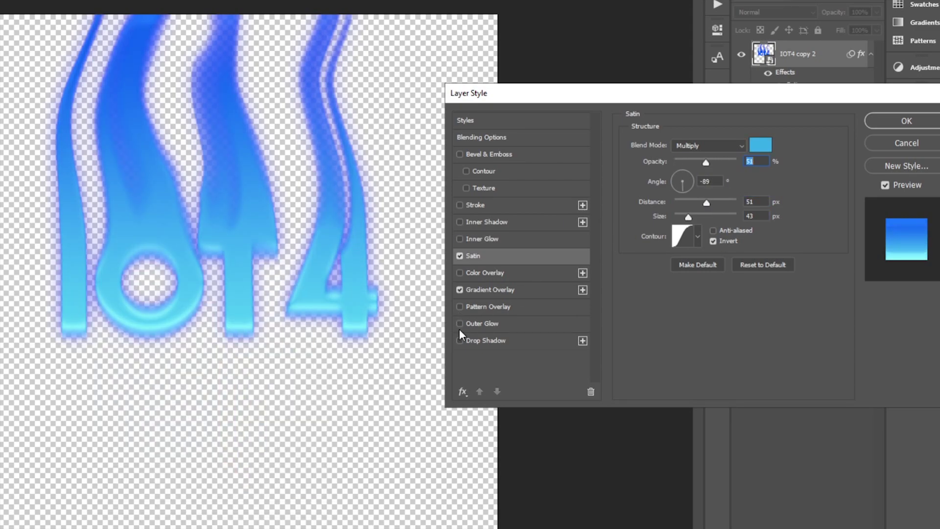
# Step: Add an Outer Glow effect to the layer and open its glow colour for editing
pyautogui.click(482, 323)
pyautogui.click(658, 188)
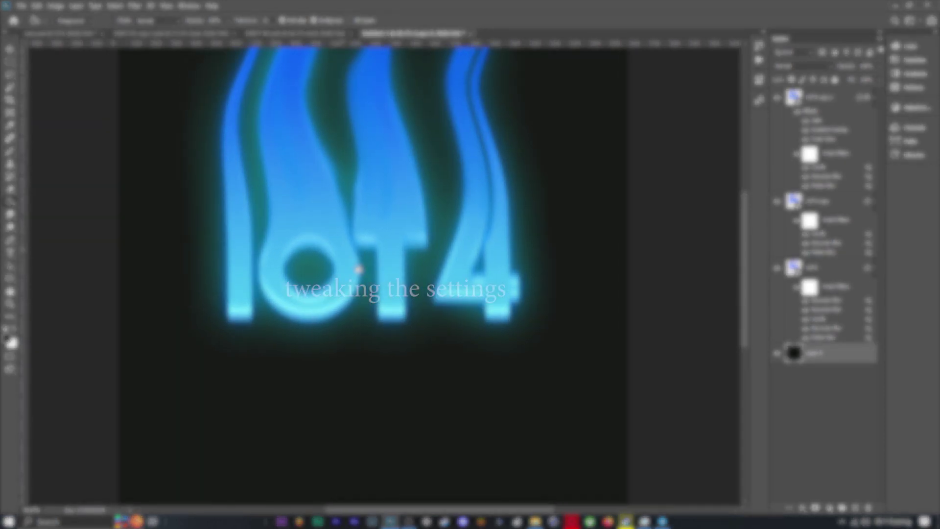
pyautogui.moveTo(359, 270); pyautogui.dragTo(382, 323)
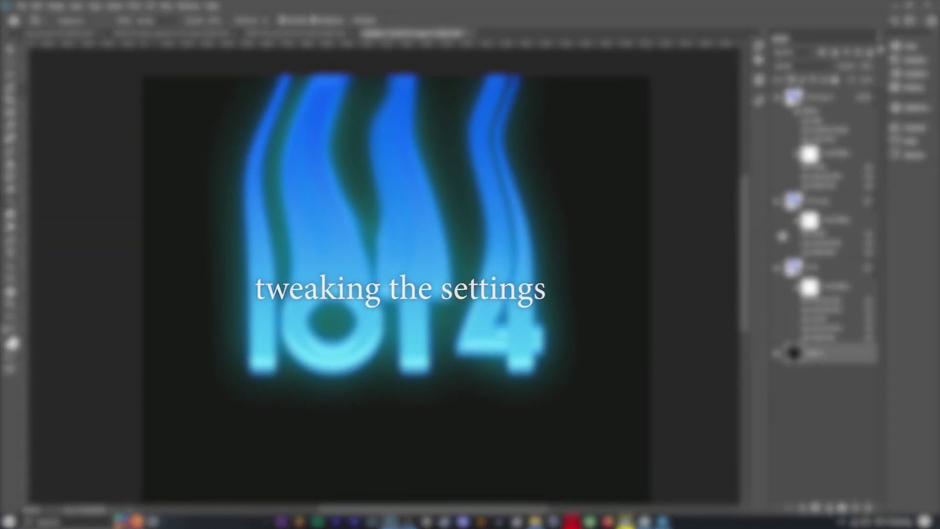
pyautogui.doubleClick(843, 101)
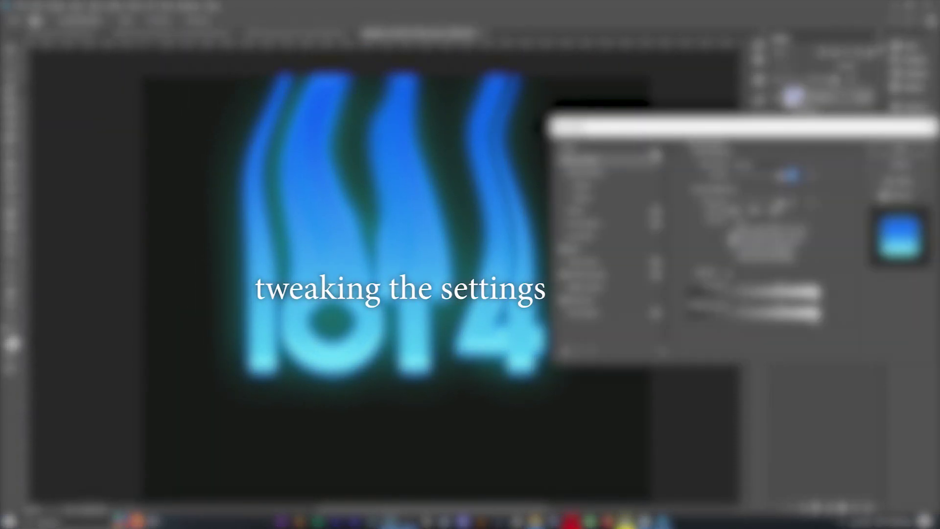
pyautogui.click(918, 165)
pyautogui.click(838, 276)
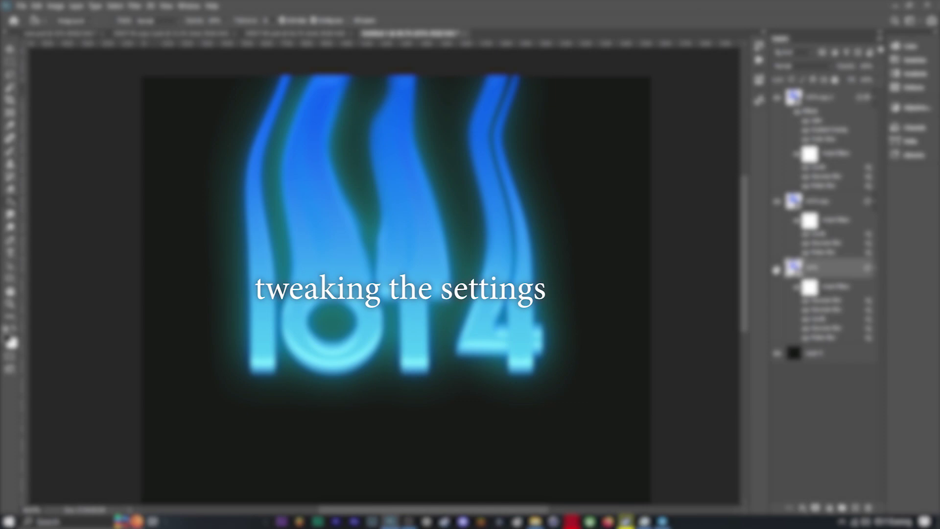
# Step: Set the Outer Glow of IOT4 copy 2 to colour 00baff, size 196 px and opacity 23%
pyautogui.doubleClick(845, 103)
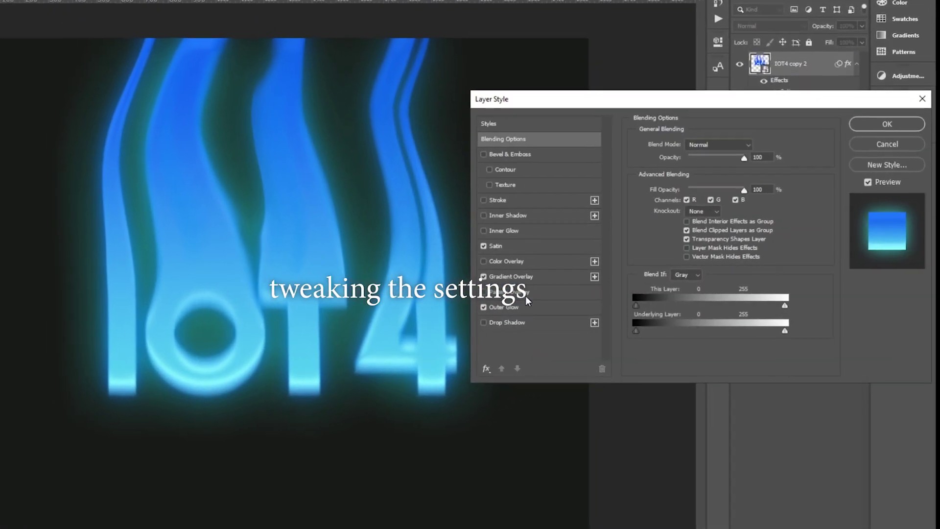
pyautogui.click(598, 298)
pyautogui.moveTo(741, 176); pyautogui.dragTo(760, 184)
pyautogui.moveTo(720, 247); pyautogui.dragTo(708, 247)
pyautogui.moveTo(705, 152); pyautogui.dragTo(691, 152)
pyautogui.click(645, 183)
pyautogui.click(413, 382)
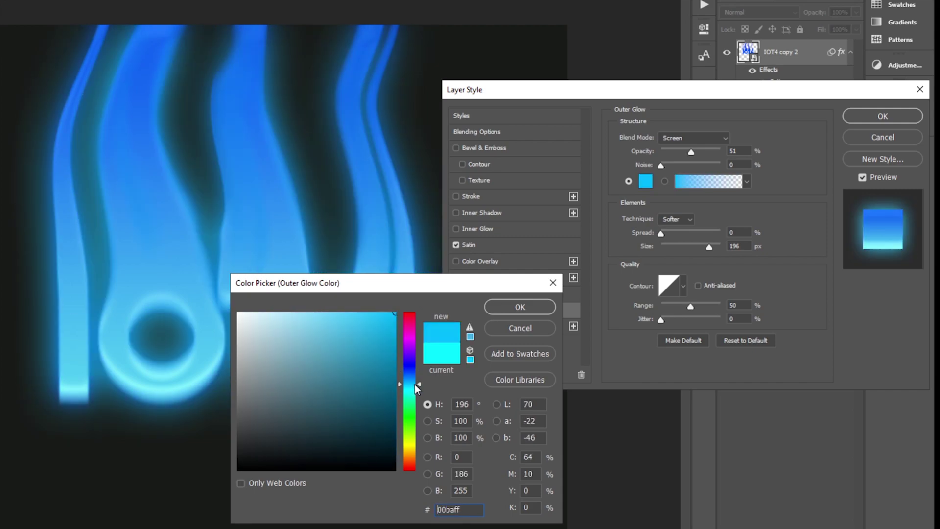
pyautogui.click(520, 307)
pyautogui.moveTo(730, 98); pyautogui.dragTo(748, 141)
pyautogui.moveTo(704, 191); pyautogui.dragTo(693, 225)
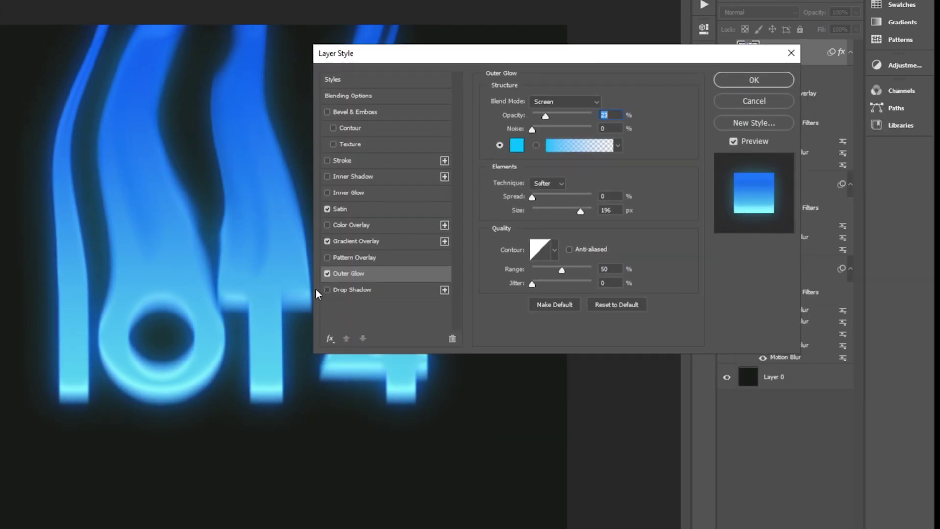
# Step: Set the Satin opacity to 53%, reduce its size to a few pixels and apply the layer style
pyautogui.click(350, 209)
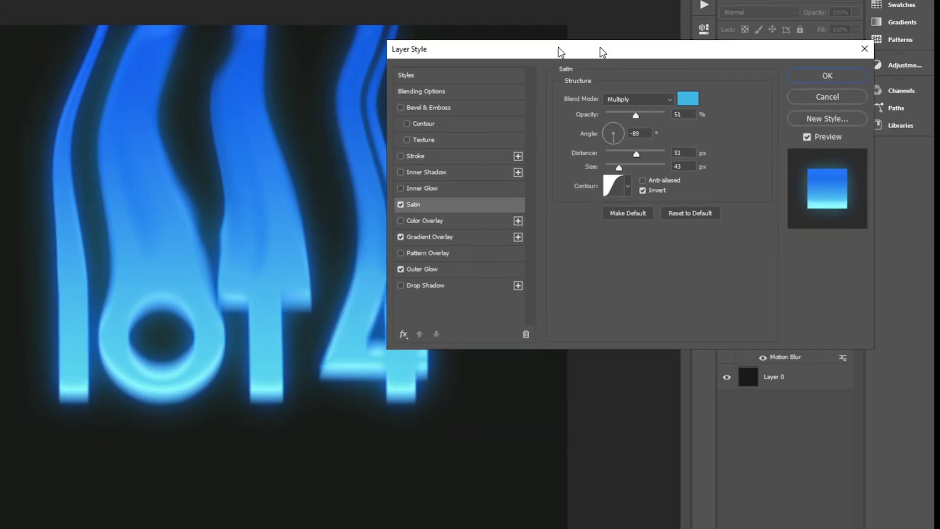
pyautogui.moveTo(556, 47); pyautogui.dragTo(698, 44)
pyautogui.moveTo(703, 139)
pyautogui.mouseDown()
pyautogui.moveTo(767, 186)
pyautogui.moveTo(663, 195)
pyautogui.moveTo(706, 195)
pyautogui.moveTo(671, 198)
pyautogui.moveTo(693, 196)
pyautogui.moveTo(728, 163)
pyautogui.moveTo(678, 168)
pyautogui.mouseUp()
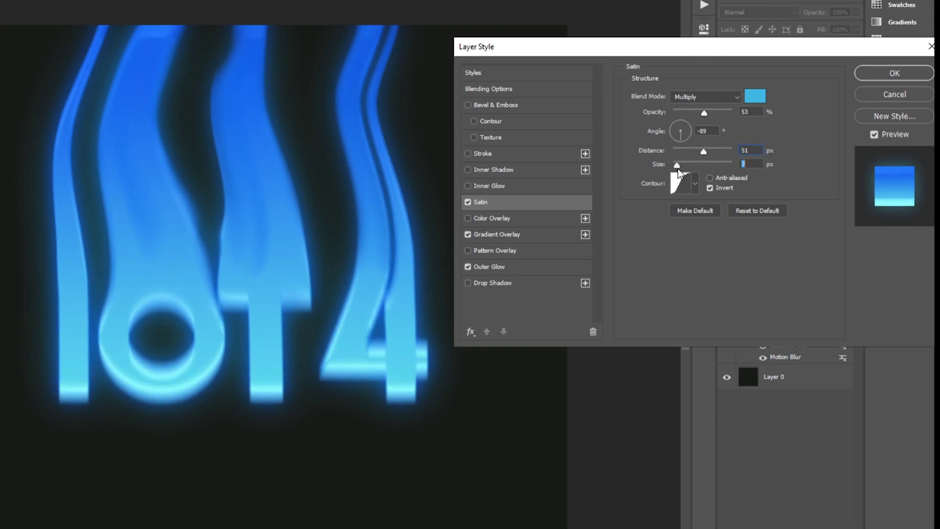
pyautogui.press('Return')
# Step: Review the Outer Glow settings of IOT4 copy 2 and hide the dark background Layer 0
pyautogui.scroll(-3, 515, 257)
pyautogui.doubleClick(768, 70)
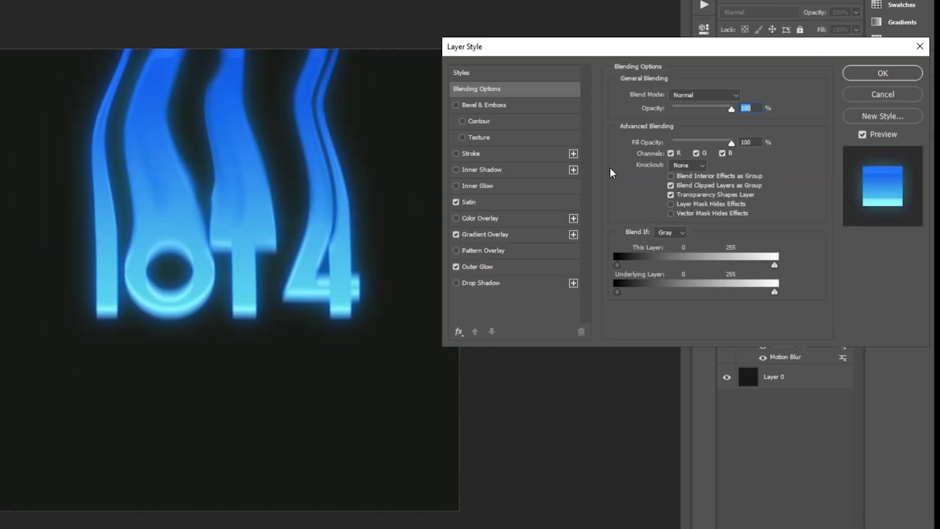
pyautogui.click(493, 269)
pyautogui.click(726, 377)
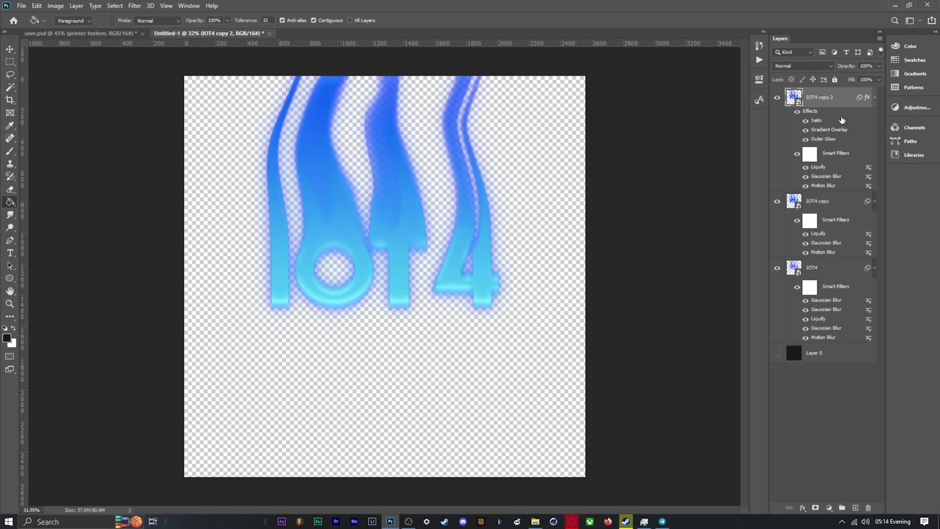
# Step: Group the three IOT4 layers and name the group text
pyautogui.keyDown('shift'); pyautogui.click(842, 269); pyautogui.keyUp('shift')
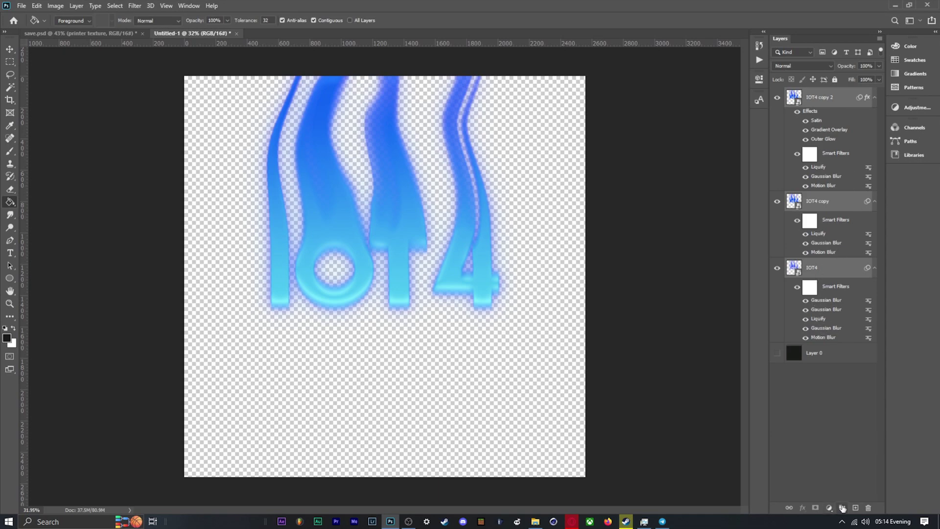
pyautogui.click(842, 507)
pyautogui.write('text')
pyautogui.click(851, 197)
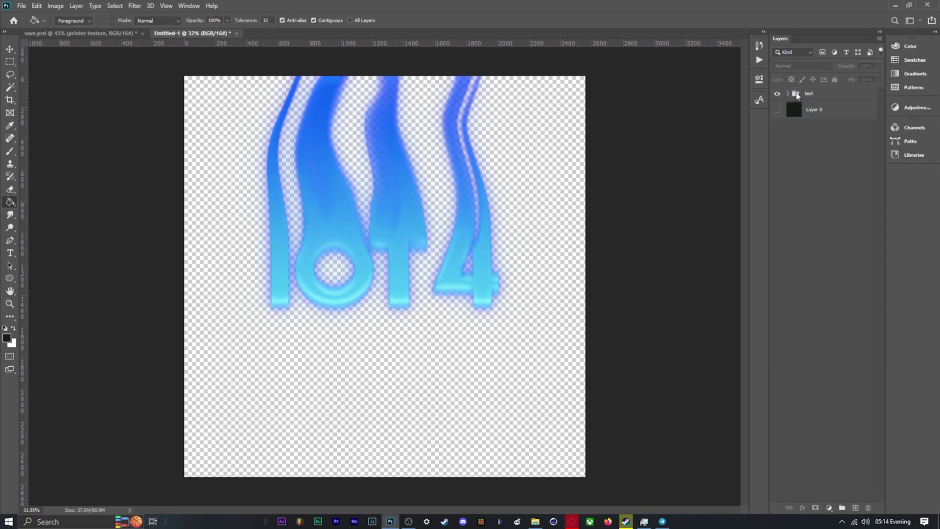
# Step: Convert the three IOT4 layers inside the text group into a single smart object
pyautogui.click(788, 94)
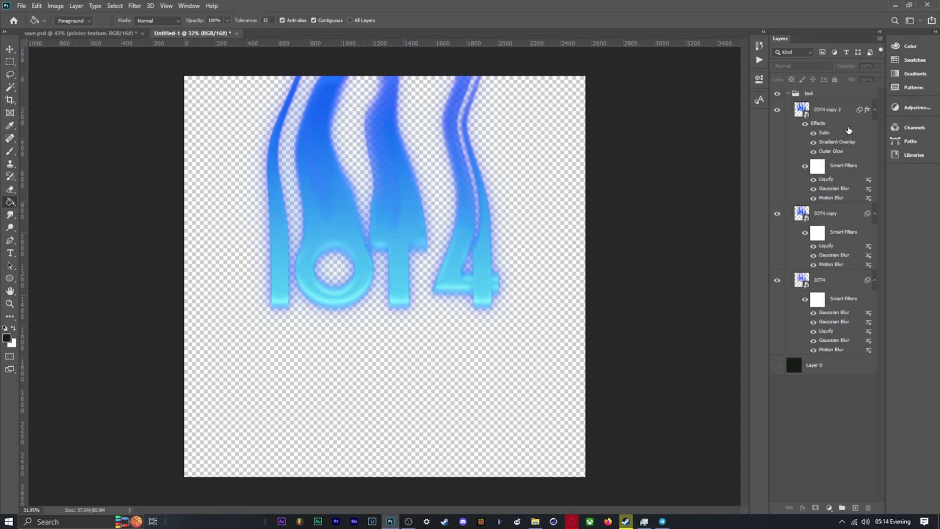
pyautogui.click(827, 111)
pyautogui.keyDown('shift'); pyautogui.click(841, 281); pyautogui.keyUp('shift')
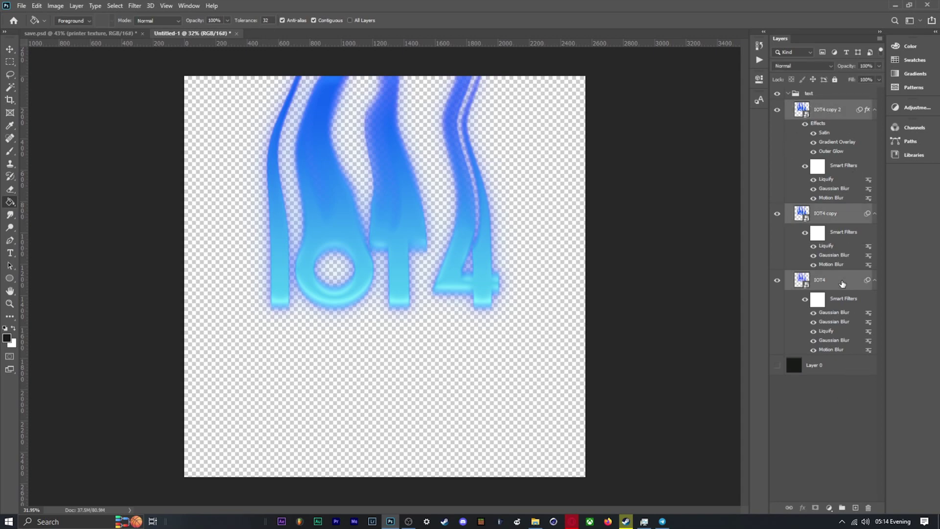
pyautogui.rightClick(841, 283)
pyautogui.click(768, 192)
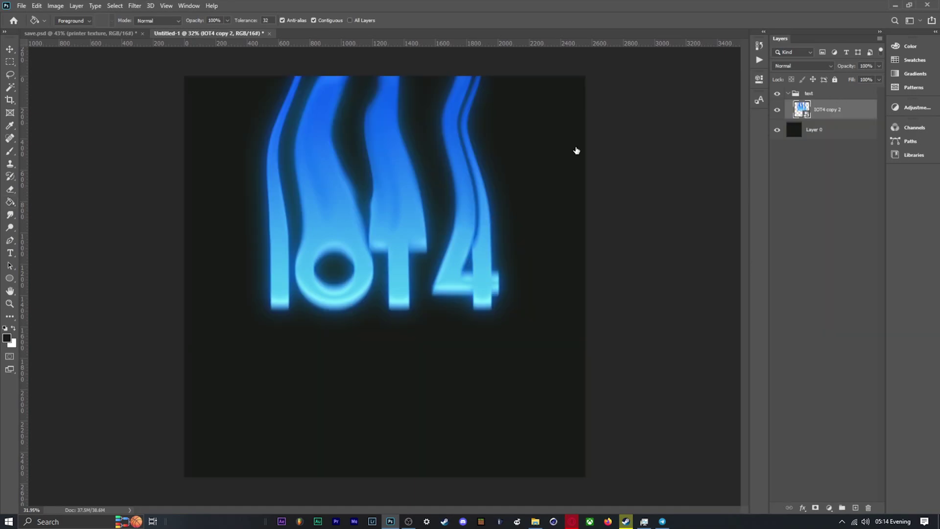
# Step: Stretch the IOT4 smart object downwards to a height of 137.34% at unchanged width
pyautogui.hotkey('ctrl', 't')
pyautogui.scroll(-3, 392, 428)
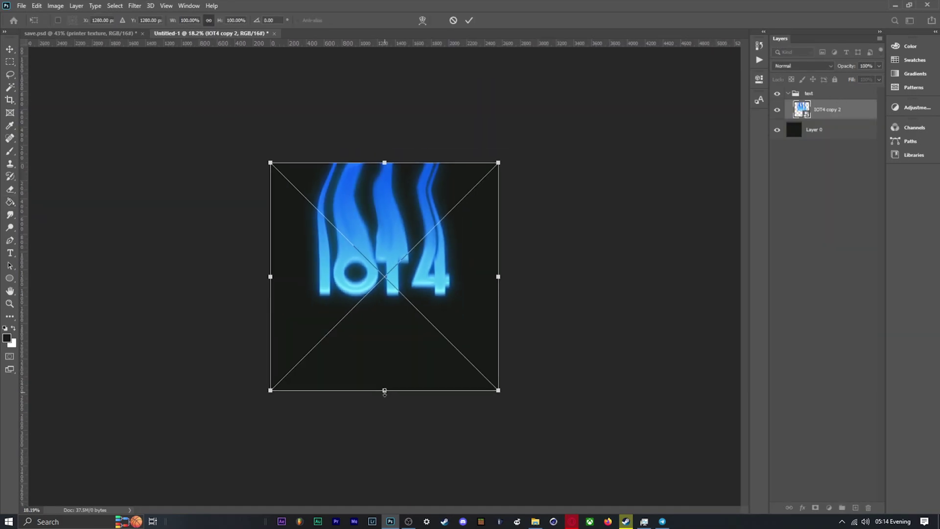
pyautogui.moveTo(384, 391); pyautogui.dragTo(384, 475)
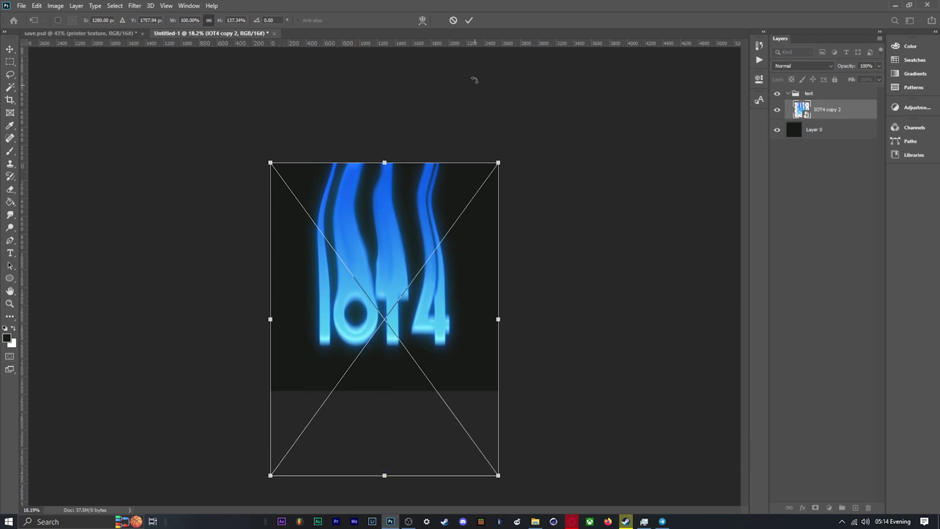
pyautogui.click(469, 20)
# Step: Apply a perspective transform to the IOT4 smart object, narrowing its upper edge and widening its lower edge
pyautogui.scroll(2, 472, 292)
pyautogui.scroll(2, 460, 252)
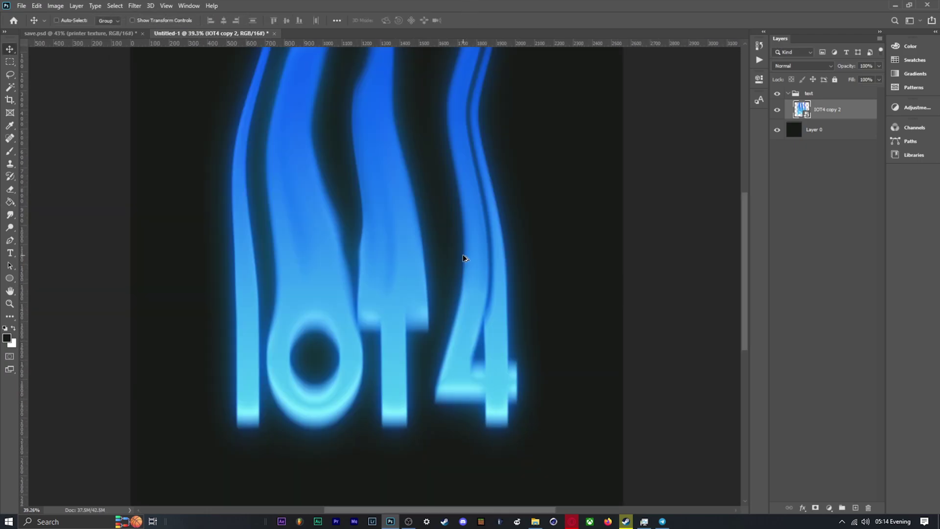
pyautogui.scroll(-2, 464, 257)
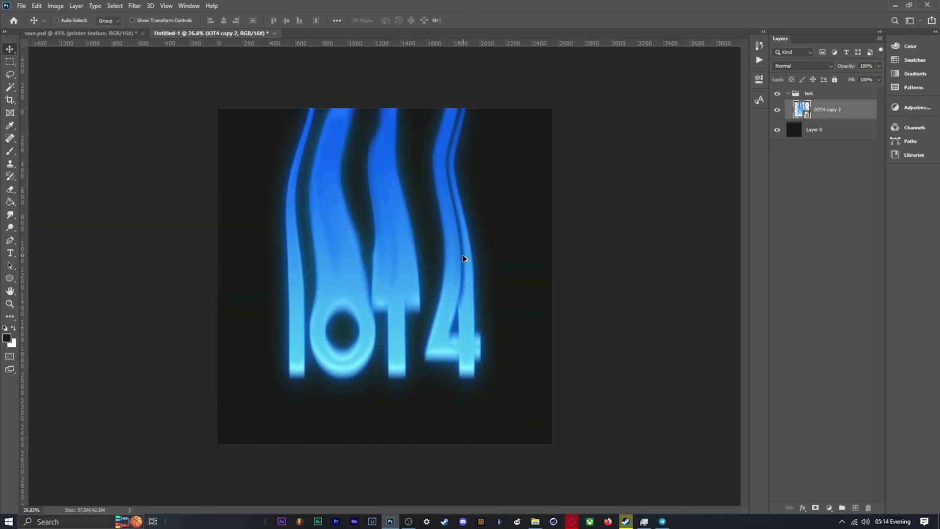
pyautogui.click(37, 6)
pyautogui.moveTo(68, 231)
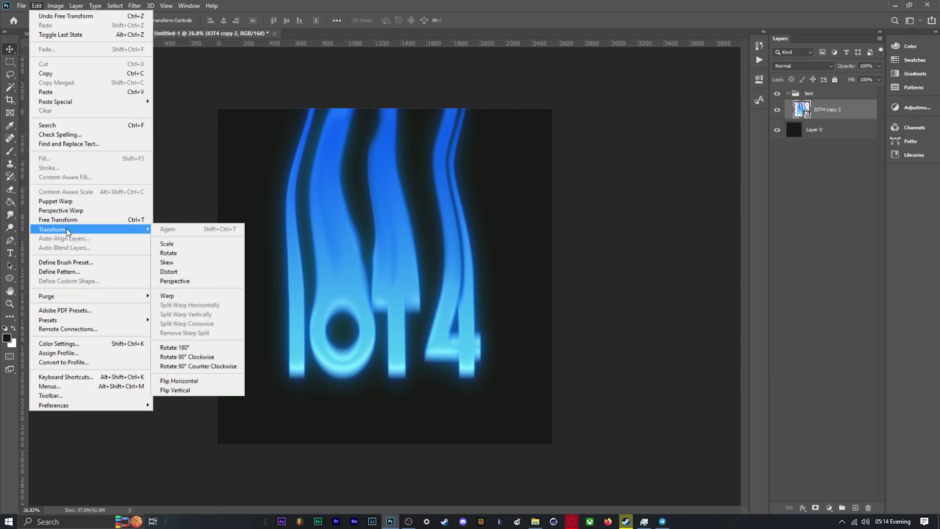
pyautogui.click(188, 281)
pyautogui.moveTo(551, 108); pyautogui.dragTo(420, 110)
pyautogui.scroll(-5, 424, 146)
pyautogui.moveTo(488, 457); pyautogui.dragTo(670, 434)
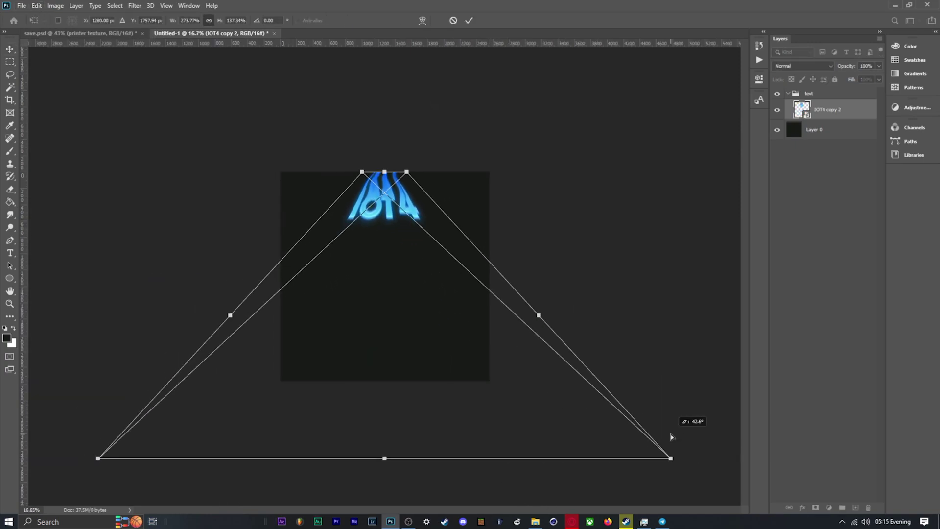
pyautogui.click(469, 20)
# Step: Enlarge the perspective-shaped IOT4 text with Free Transform, keeping its flames against the canvas's upper edge
pyautogui.scroll(4, 413, 147)
pyautogui.hotkey('ctrl', 't')
pyautogui.scroll(-3, 413, 146)
pyautogui.press('Return')
pyautogui.click(21, 6)
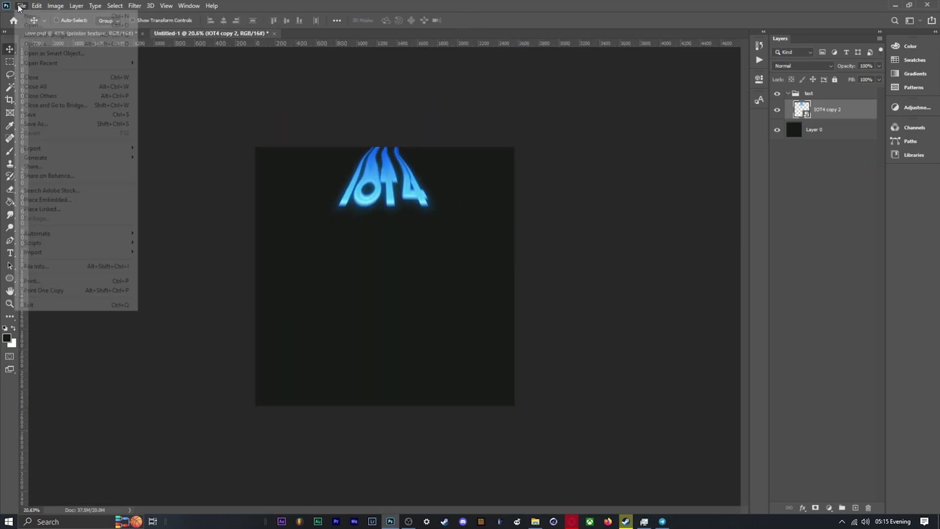
pyautogui.moveTo(36, 5)
pyautogui.click(54, 216)
pyautogui.moveTo(416, 146); pyautogui.dragTo(448, 184)
pyautogui.scroll(5, 449, 185)
pyautogui.moveTo(483, 243); pyautogui.dragTo(483, 175)
pyautogui.scroll(-8, 483, 176)
pyautogui.press('Return')
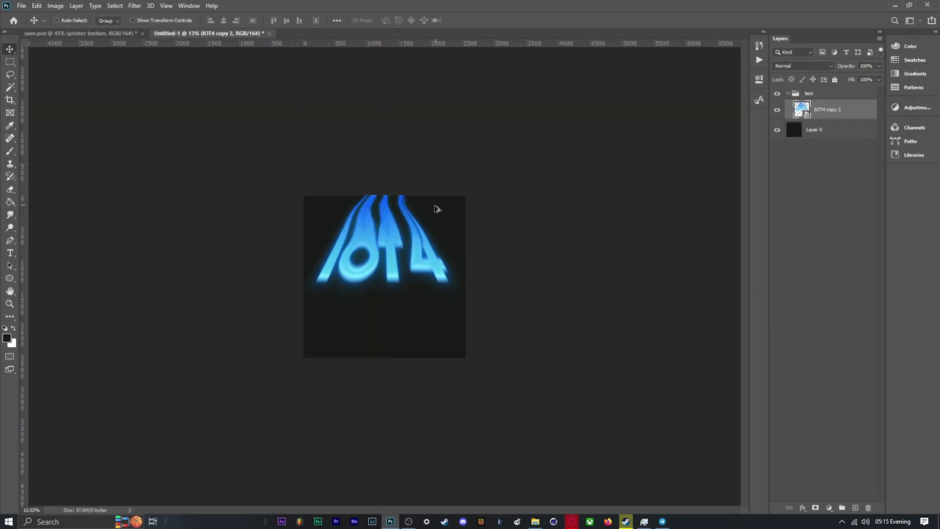
# Step: Make the IOT4 text taller and narrower with another free transform and apply it
pyautogui.hotkey('ctrl', 't')
pyautogui.scroll(-5, 436, 208)
pyautogui.moveTo(390, 228)
pyautogui.mouseDown()
pyautogui.moveTo(391, 194)
pyautogui.moveTo(390, 226)
pyautogui.mouseUp()
pyautogui.scroll(-5, 440, 294)
pyautogui.moveTo(477, 343); pyautogui.dragTo(435, 344)
pyautogui.scroll(8, 408, 327)
pyautogui.scroll(5, 409, 327)
pyautogui.press('Return')
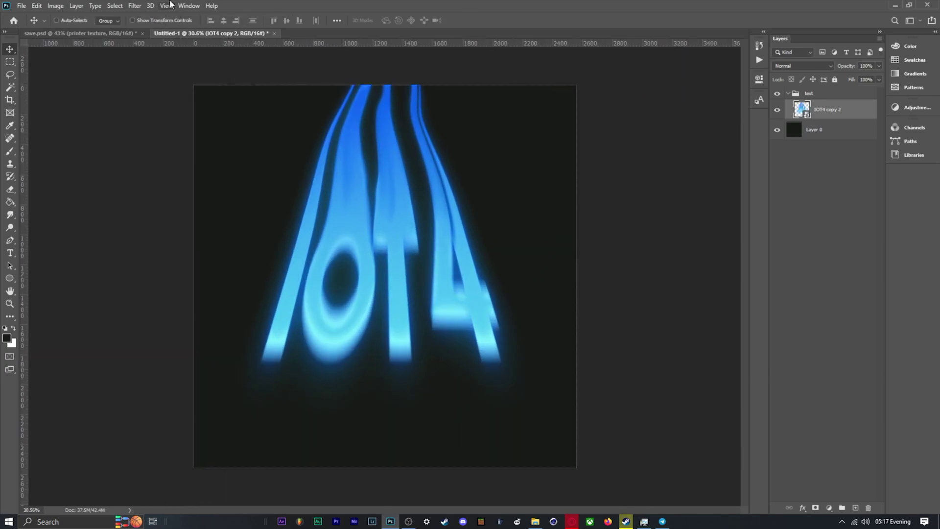
# Step: Apply a sine Wave distortion to the IOT4 smart object with 13 generators, wavelength 16–433, amplitude 1–106 and scale 14% × 100%
pyautogui.click(135, 6)
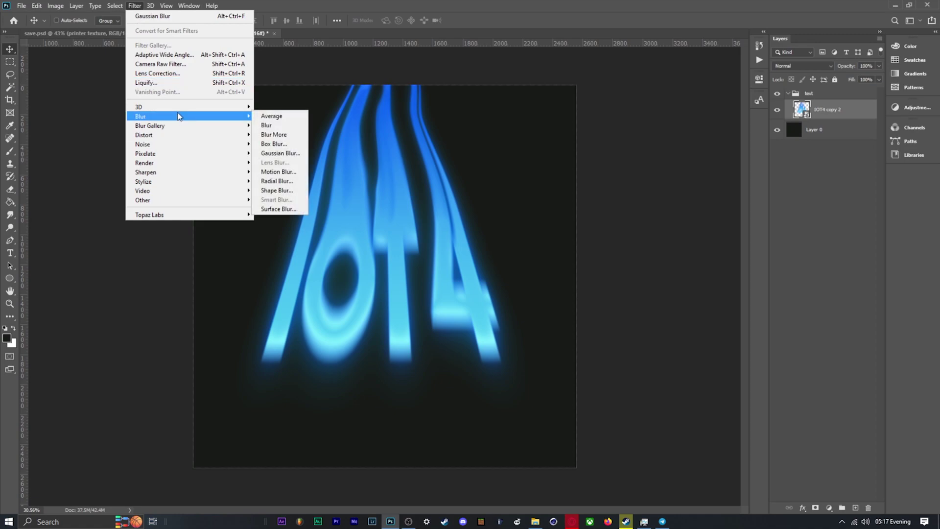
pyautogui.moveTo(198, 138)
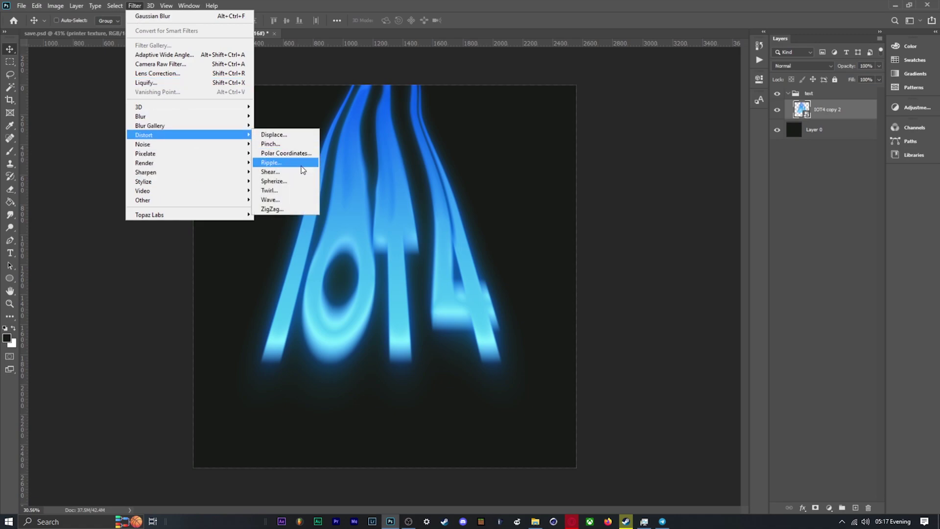
pyautogui.click(294, 200)
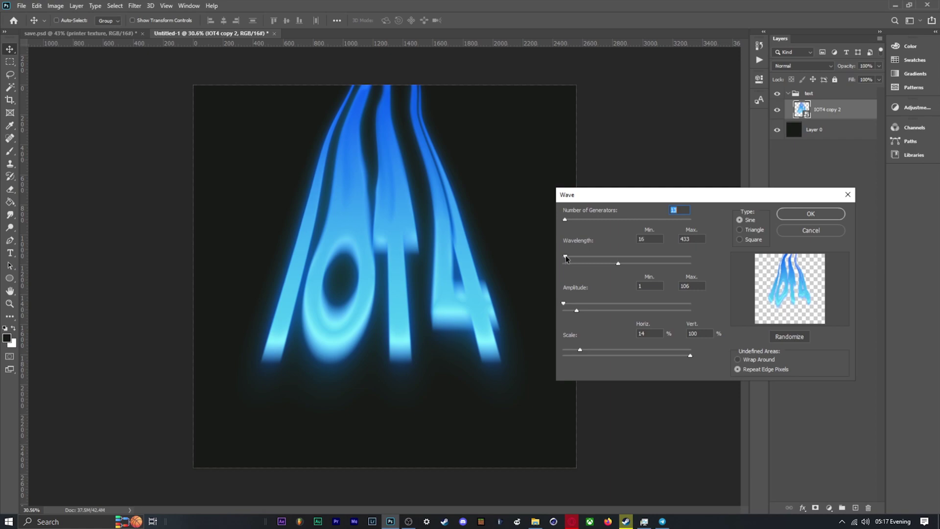
pyautogui.press('Return')
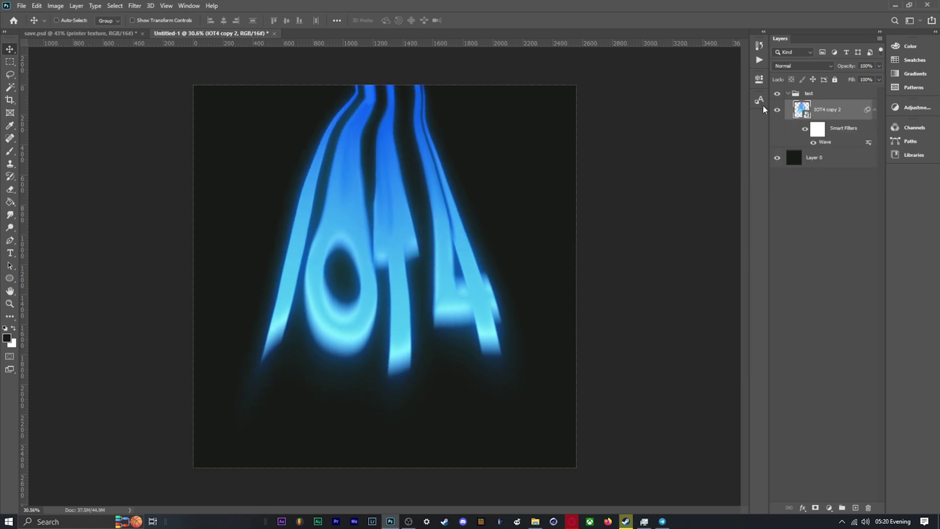
# Step: Open the IOT4 smart object in Liquify and push the outer strokes of the first letters inward with a 1300 brush
pyautogui.hotkey('ctrl', 'shift', 'x')
pyautogui.press(']')
pyautogui.press(']')
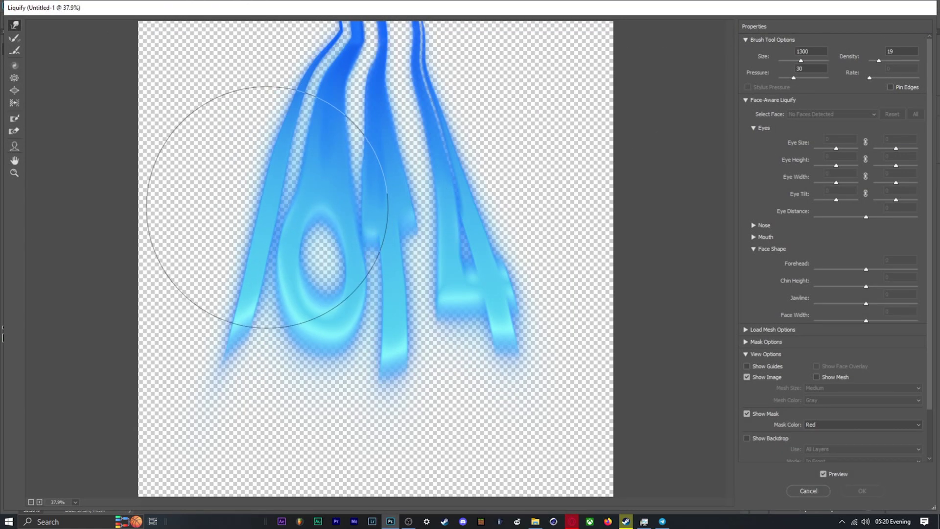
pyautogui.moveTo(266, 206)
pyautogui.mouseDown()
pyautogui.moveTo(327, 241)
pyautogui.moveTo(339, 190)
pyautogui.mouseUp()
# Step: Bend the flame strands above the IOT4 letters into wavy shapes in Liquify with an 800 brush at pressure 30, and apply it
pyautogui.press('[')
pyautogui.press('[')
pyautogui.press('[')
pyautogui.press('[')
pyautogui.press('[')
pyautogui.press('[')
pyautogui.press('[')
pyautogui.scroll(-1, 374, 62)
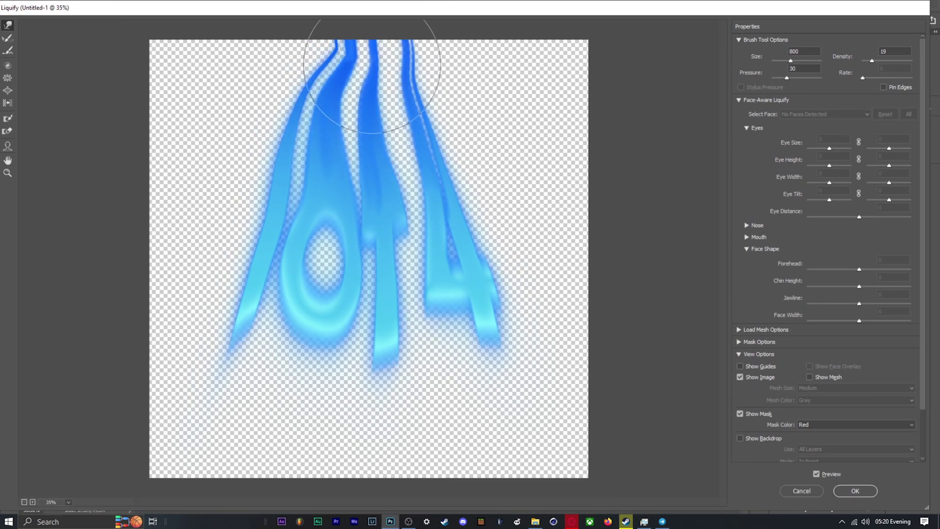
pyautogui.press('[')
pyautogui.moveTo(373, 62); pyautogui.dragTo(359, 57)
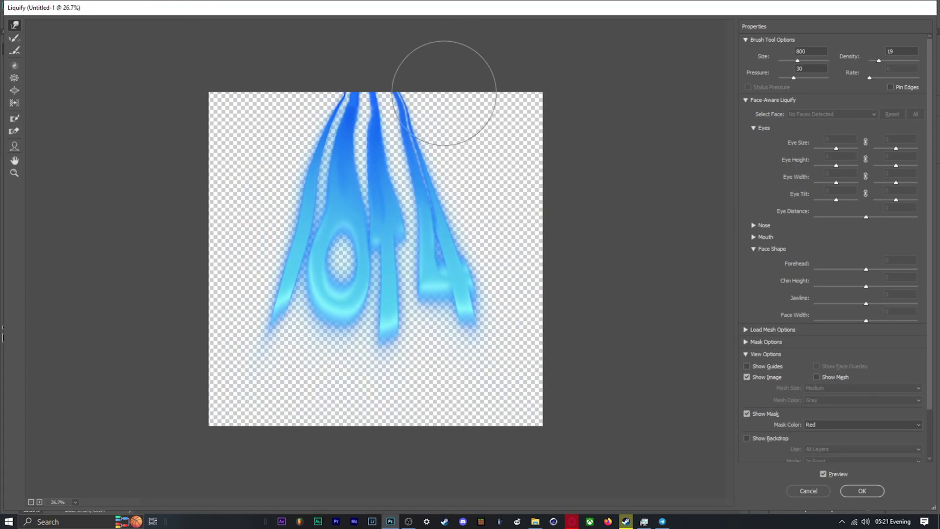
pyautogui.moveTo(444, 93)
pyautogui.mouseDown()
pyautogui.moveTo(428, 136)
pyautogui.moveTo(315, 184)
pyautogui.mouseUp()
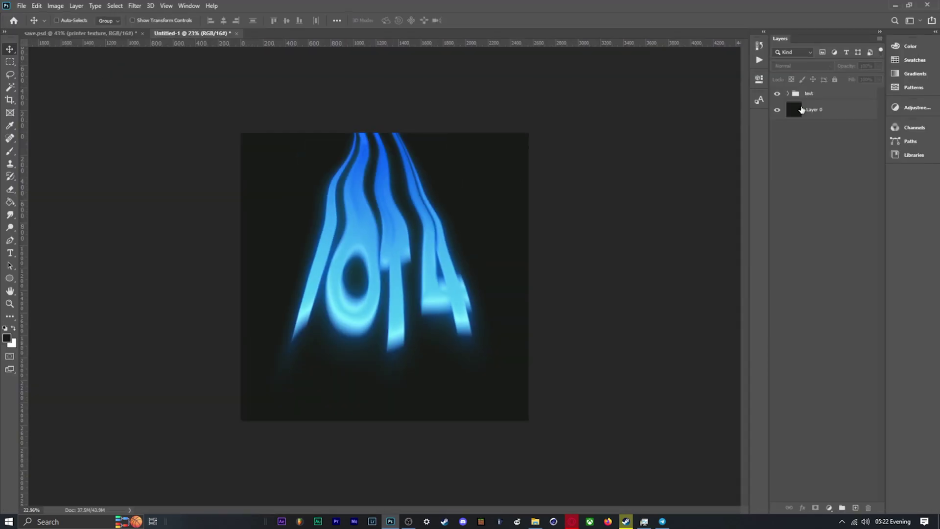
# Step: Add a layer mask to the IOT4 layer in the text group and fade the leftmost flame tip with a soft black 1100 px brush
pyautogui.click(788, 93)
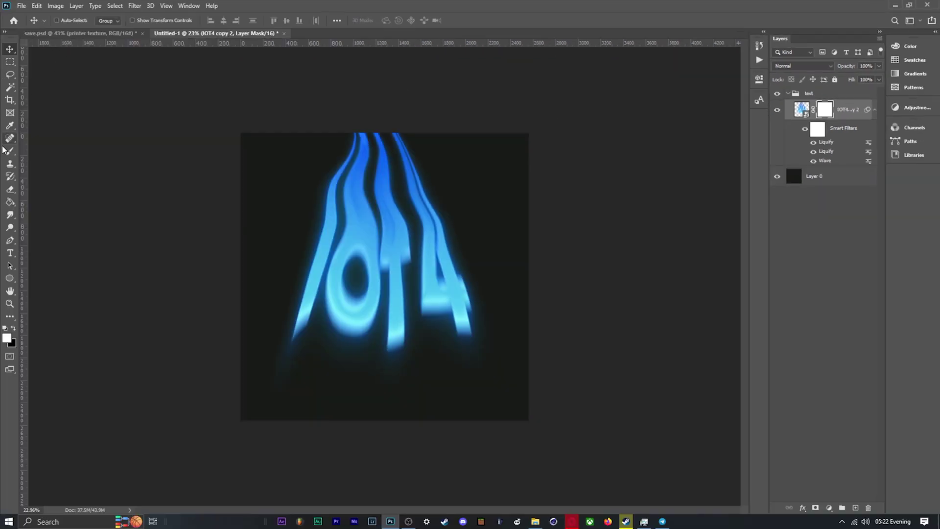
pyautogui.click(10, 151)
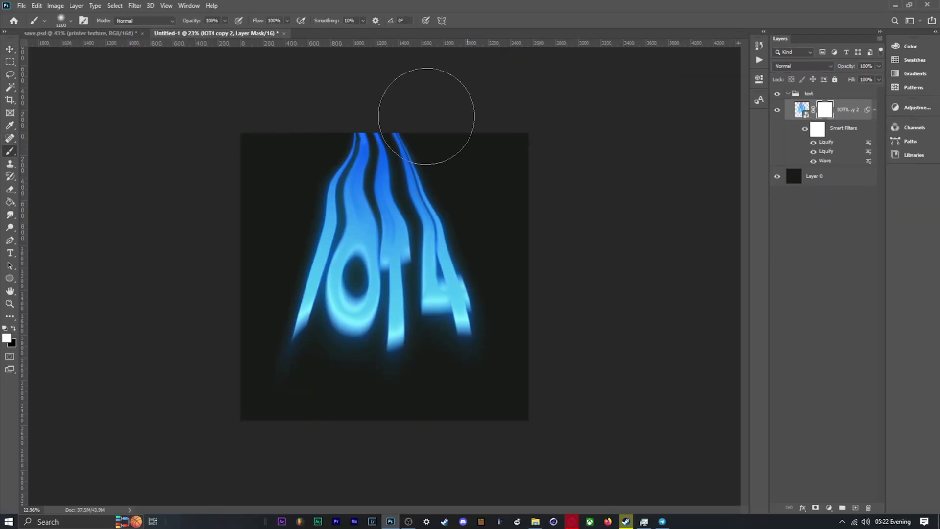
pyautogui.press('c')
pyautogui.click(11, 148)
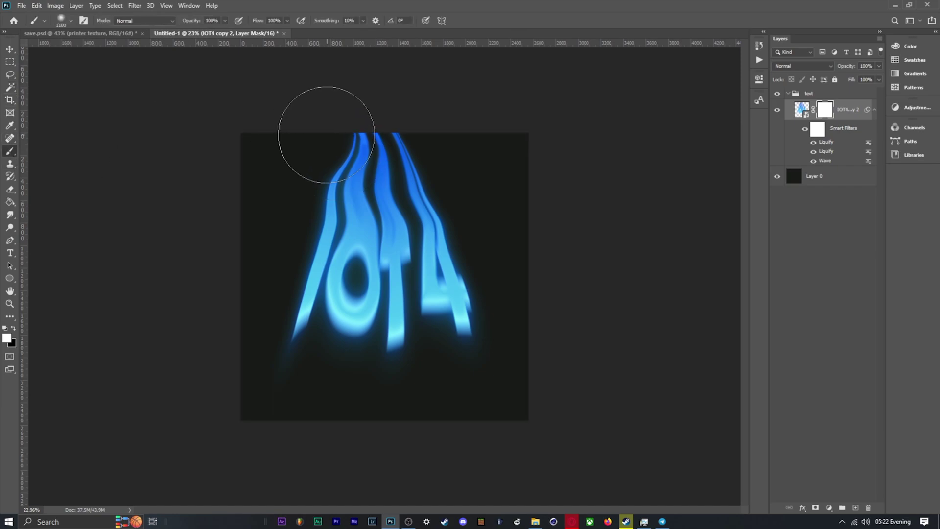
pyautogui.moveTo(281, 149); pyautogui.dragTo(325, 104)
# Step: Refine the IOT4 layer mask with a 600 px brush, fading the outer flame strands in black and touching up the middle in white
pyautogui.press('[')
pyautogui.press('[')
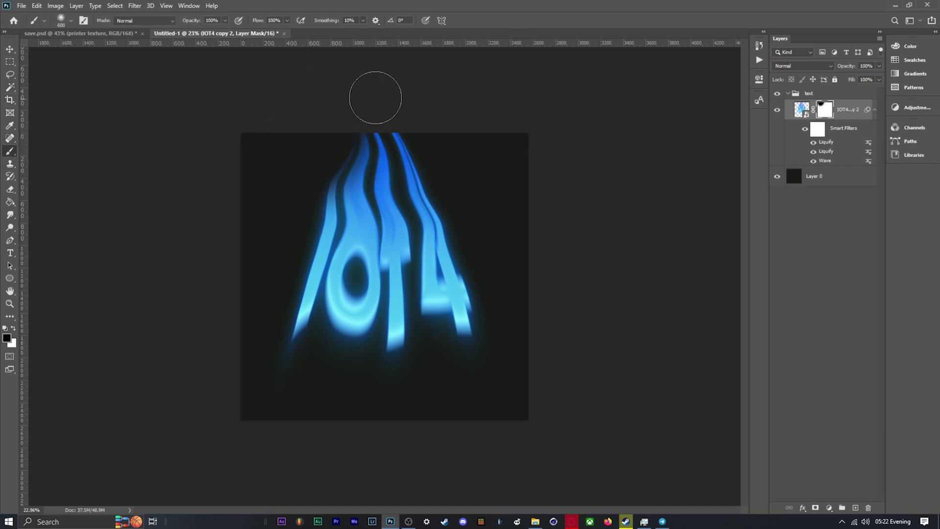
pyautogui.scroll(3, 550, 237)
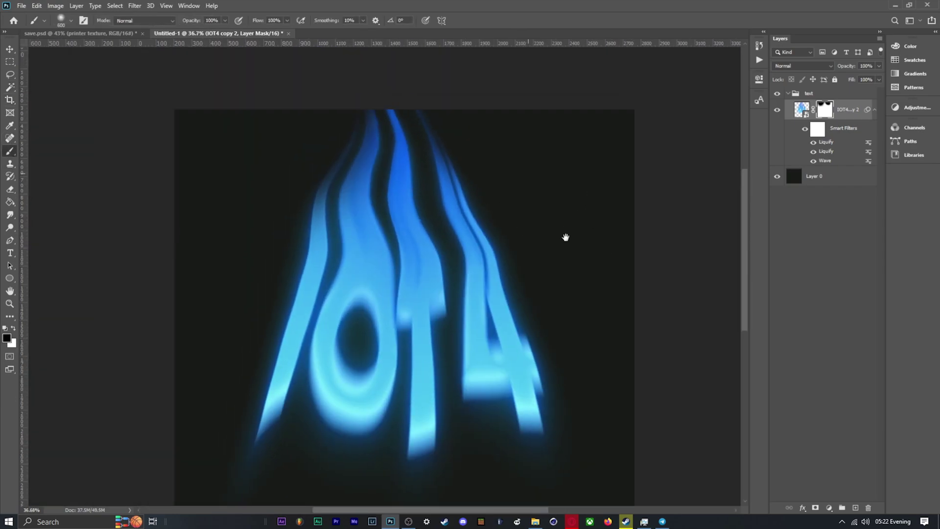
pyautogui.moveTo(274, 230); pyautogui.dragTo(124, 340)
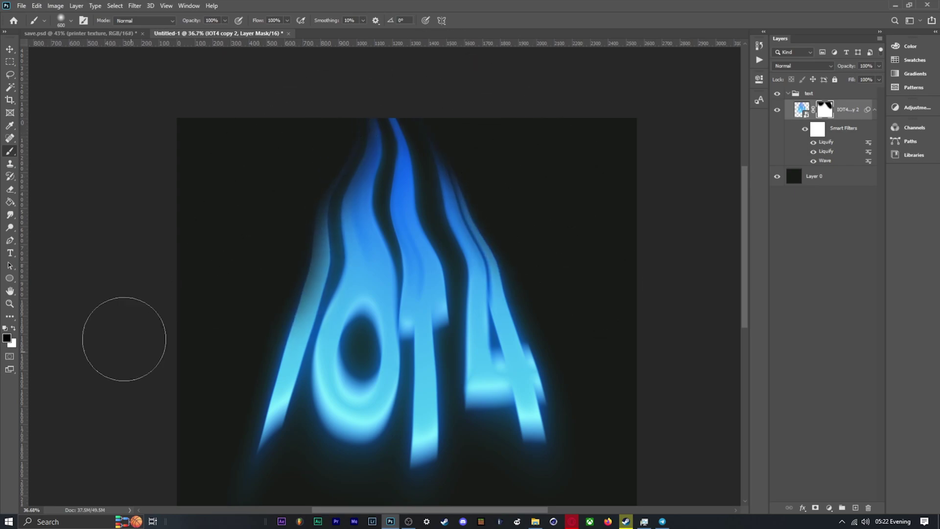
pyautogui.moveTo(368, 344); pyautogui.dragTo(377, 383)
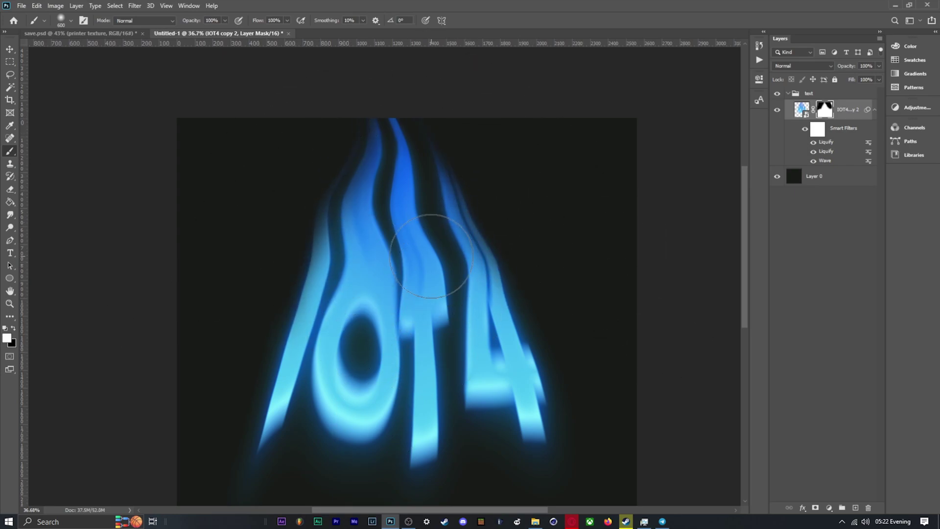
pyautogui.moveTo(430, 255); pyautogui.dragTo(375, 245)
pyautogui.moveTo(272, 167)
pyautogui.mouseDown()
pyautogui.moveTo(244, 233)
pyautogui.moveTo(244, 264)
pyautogui.moveTo(275, 219)
pyautogui.moveTo(370, 237)
pyautogui.mouseUp()
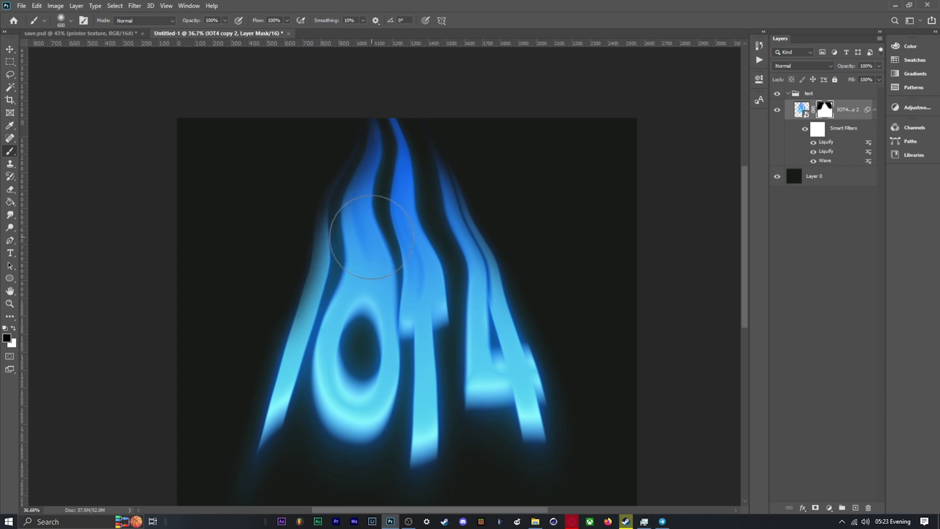
pyautogui.hotkey('ctrl', '-')
pyautogui.hotkey('ctrl', '-')
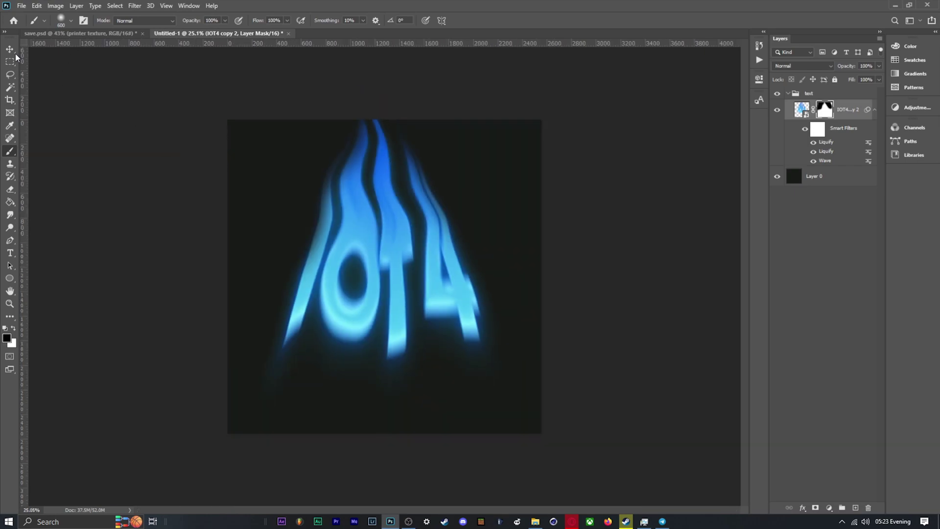
# Step: Duplicate the masked IOT4 layer and set the copy's blend mode to Linear Dodge (Add)
pyautogui.press('v')
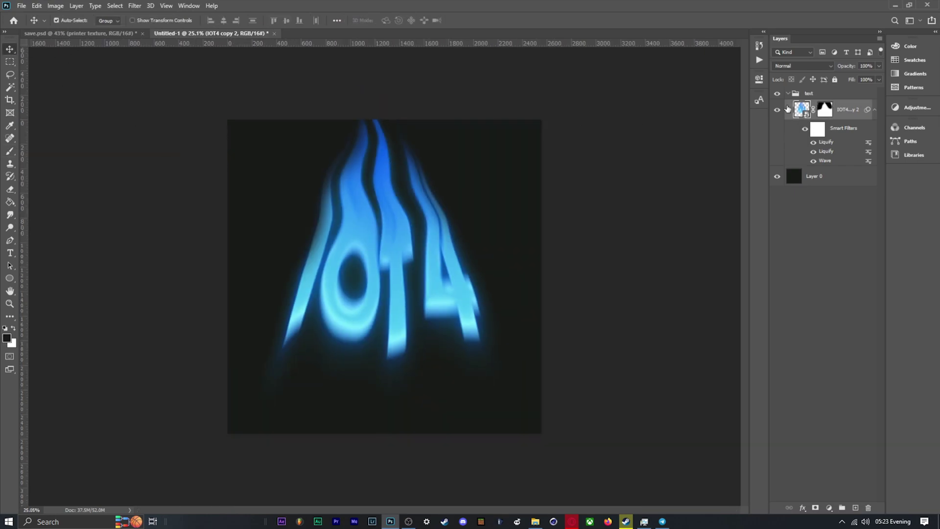
pyautogui.hotkey('ctrl', 'j')
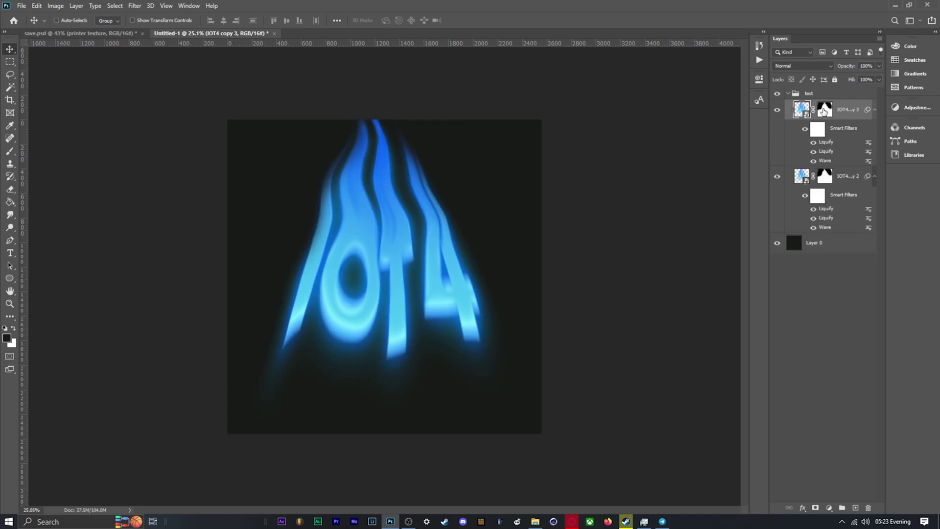
pyautogui.click(825, 67)
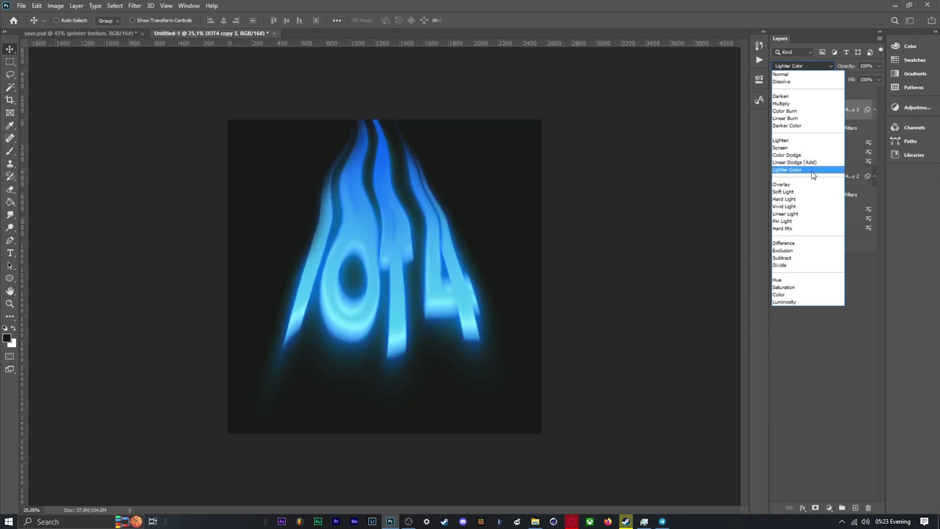
pyautogui.click(813, 164)
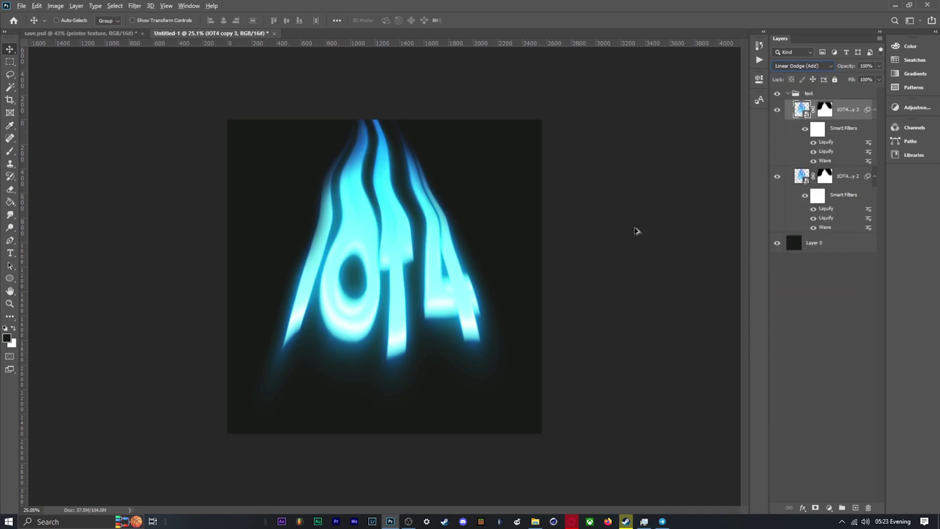
pyautogui.click(815, 305)
pyautogui.scroll(2, 660, 242)
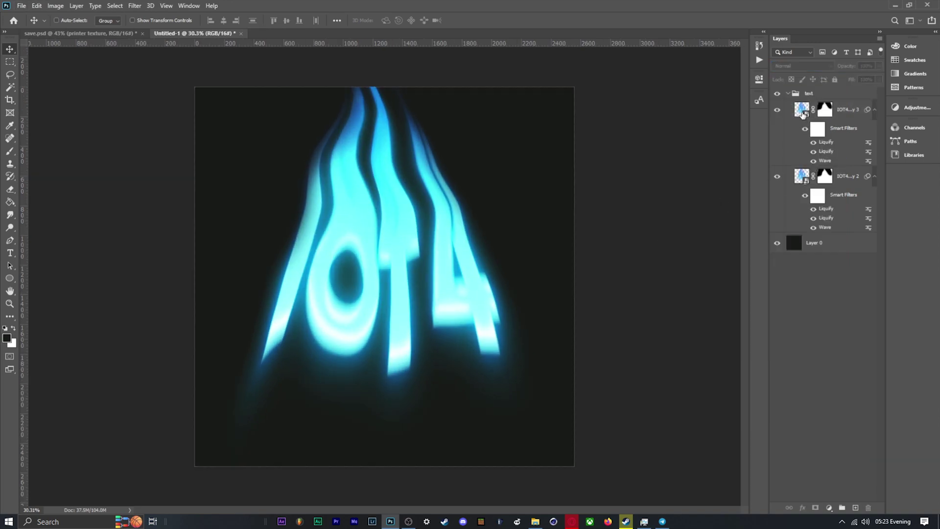
# Step: Lower the duplicate IOT4 layer's opacity to roughly 60% and collapse the text group
pyautogui.click(800, 113)
pyautogui.scroll(2, 655, 272)
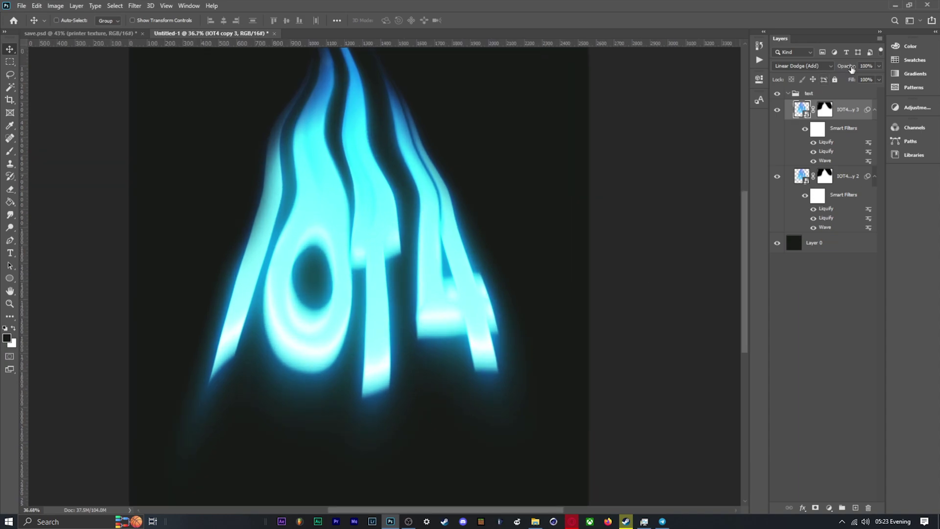
pyautogui.moveTo(836, 72); pyautogui.dragTo(824, 81)
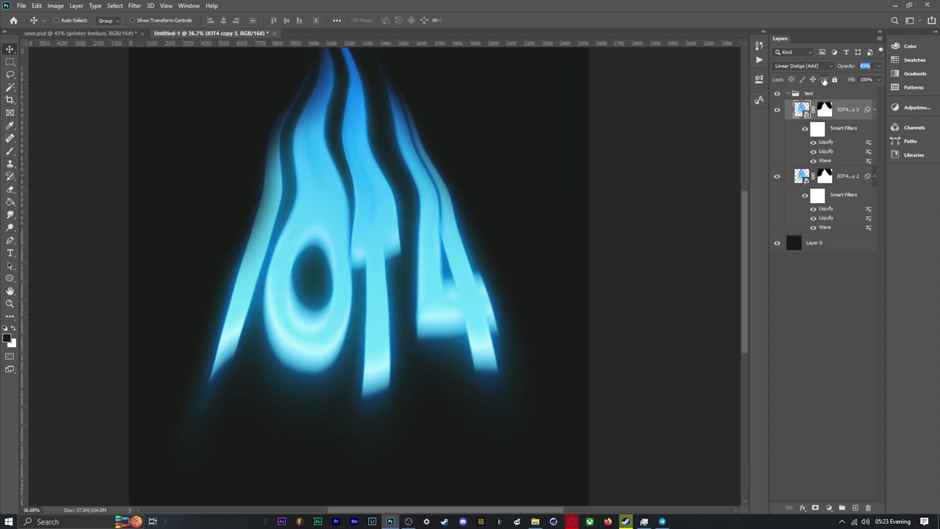
pyautogui.click(799, 277)
pyautogui.scroll(-4, 671, 237)
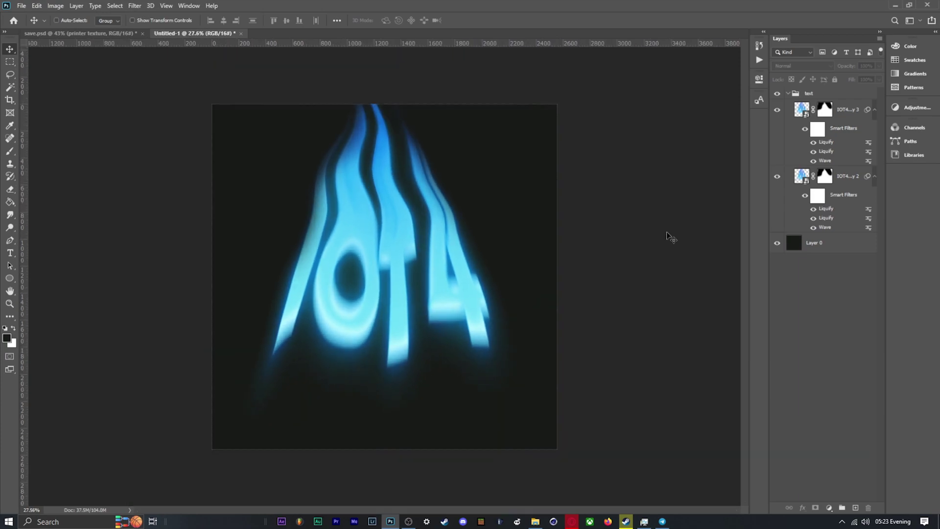
pyautogui.click(788, 94)
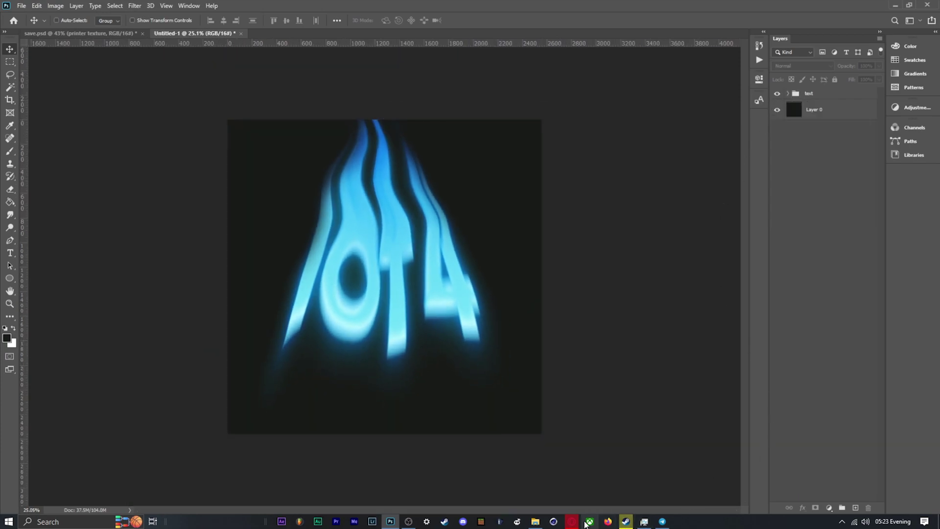
# Step: Switch to File Explorer and place the printer ink texture image from the smoke text ps folder into the document
pyautogui.click(536, 520)
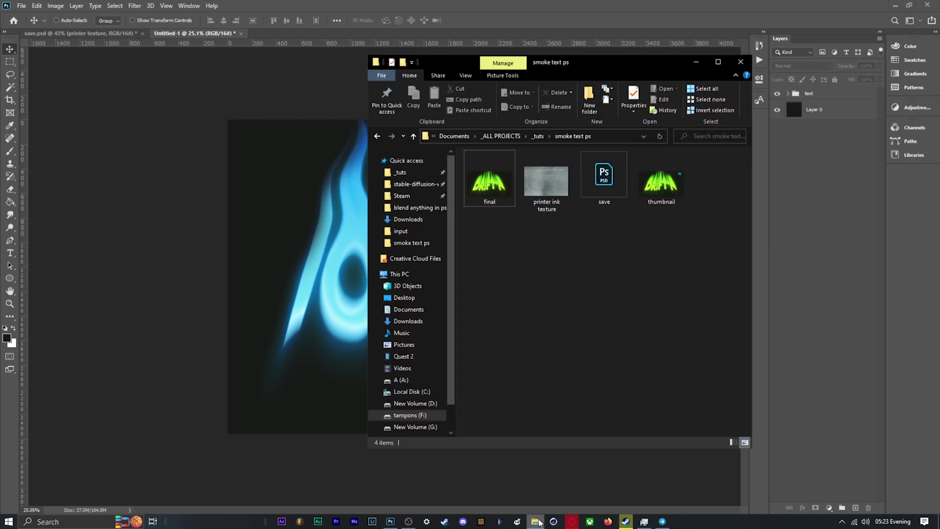
pyautogui.click(567, 194)
pyautogui.moveTo(547, 185)
pyautogui.mouseDown()
pyautogui.moveTo(539, 176)
pyautogui.moveTo(295, 224)
pyautogui.mouseUp()
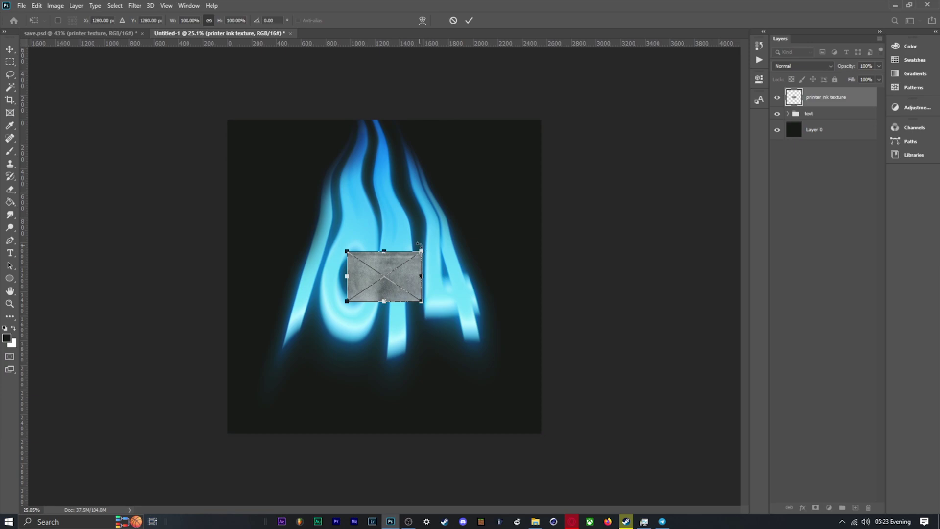
pyautogui.scroll(4, 426, 208)
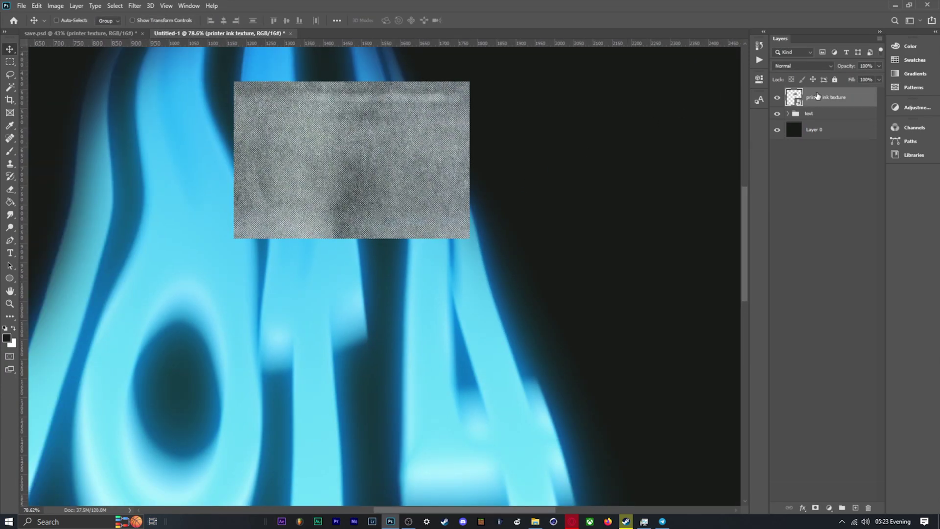
# Step: Set the printer ink texture layer's blend mode to Divide
pyautogui.click(803, 66)
pyautogui.click(782, 264)
pyautogui.scroll(-3, 441, 196)
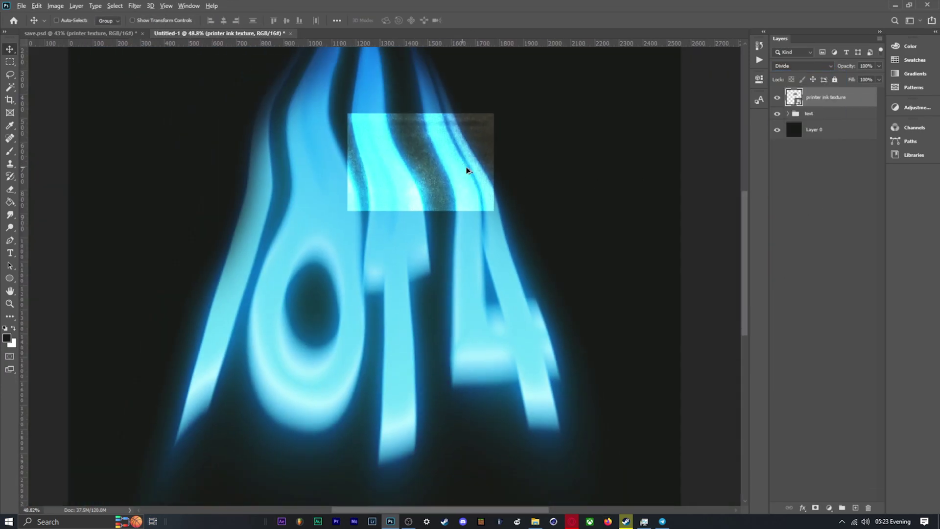
# Step: Enlarge the printer ink texture with Free Transform and apply the new size
pyautogui.click(777, 114)
pyautogui.scroll(9, 489, 162)
pyautogui.hotkey('ctrl', 't')
pyautogui.moveTo(501, 101); pyautogui.dragTo(366, 296)
pyautogui.press('Return')
pyautogui.click(777, 114)
pyautogui.scroll(-5, 369, 236)
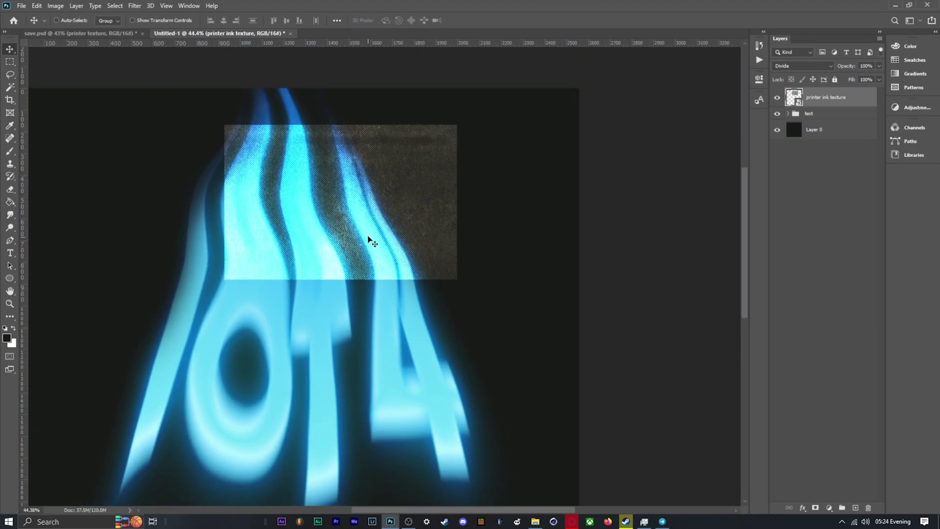
# Step: With the text group hidden, tile copies of the printer ink texture from the canvas's upper-right corner until they cover the whole canvas
pyautogui.moveTo(368, 236); pyautogui.dragTo(490, 205)
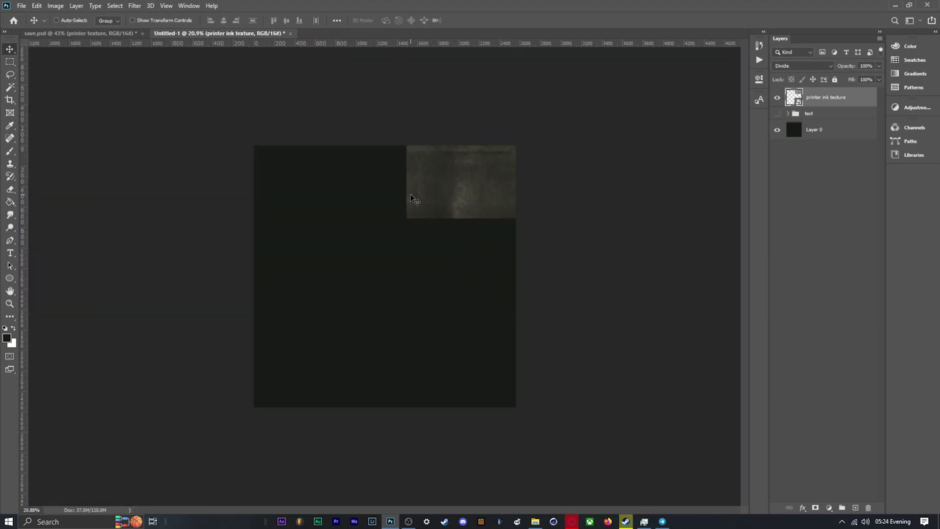
pyautogui.moveTo(414, 199); pyautogui.dragTo(313, 182)
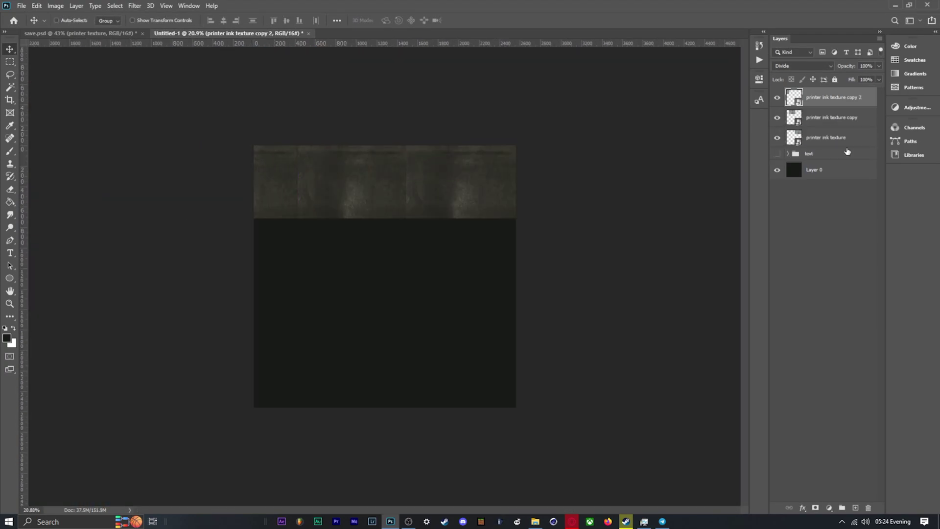
pyautogui.moveTo(444, 182); pyautogui.dragTo(450, 329)
pyautogui.moveTo(458, 326); pyautogui.dragTo(470, 398)
# Step: Merge all the printer ink texture layers into one and set the merged layer to Divide
pyautogui.keyDown('shift'); pyautogui.click(839, 319); pyautogui.keyUp('shift')
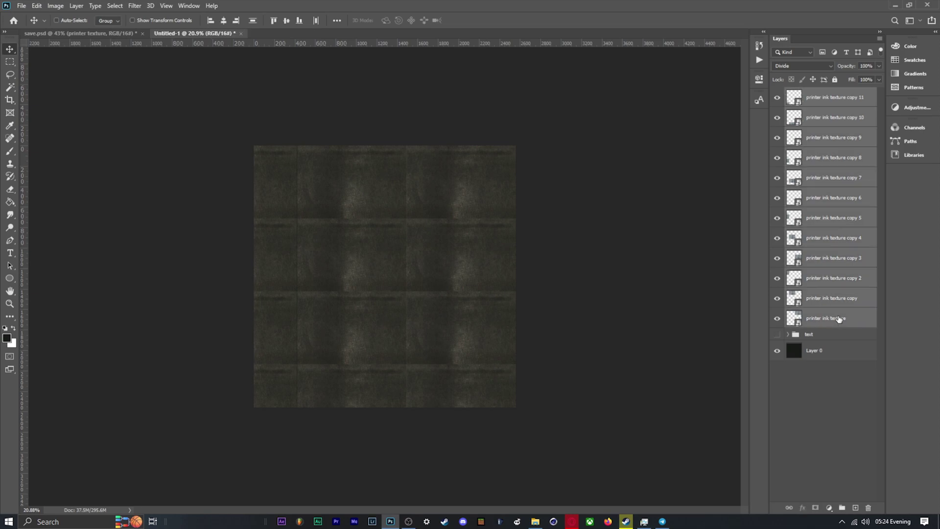
pyautogui.hotkey('ctrl', 'e')
pyautogui.click(803, 66)
pyautogui.click(783, 265)
# Step: Clone sampled texture over the seams between the tiles on the merged printer ink texture layer with the Clone Stamp
pyautogui.scroll(5, 289, 195)
pyautogui.press('s')
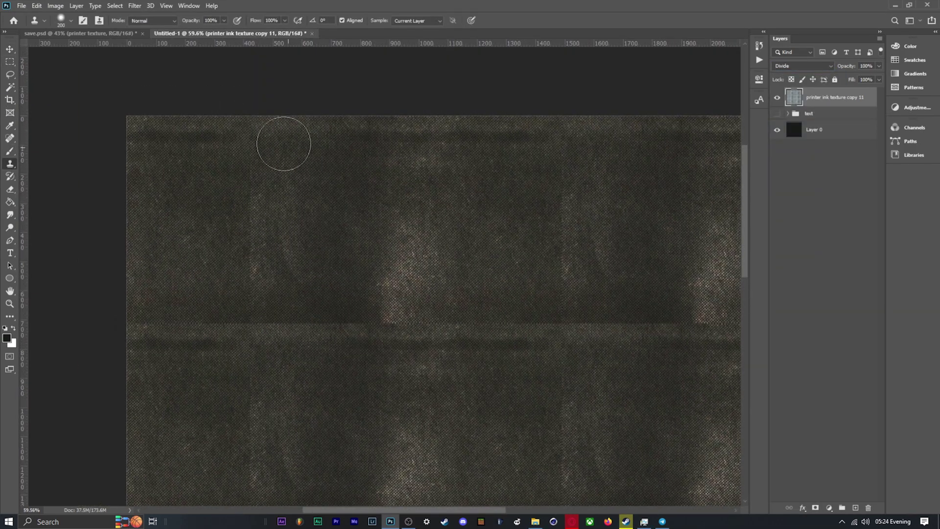
pyautogui.keyDown('alt'); pyautogui.click(318, 240); pyautogui.keyUp('alt')
pyautogui.moveTo(267, 313)
pyautogui.mouseDown()
pyautogui.moveTo(526, 324)
pyautogui.moveTo(664, 317)
pyautogui.mouseUp()
pyautogui.keyDown('alt'); pyautogui.click(625, 279); pyautogui.keyUp('alt')
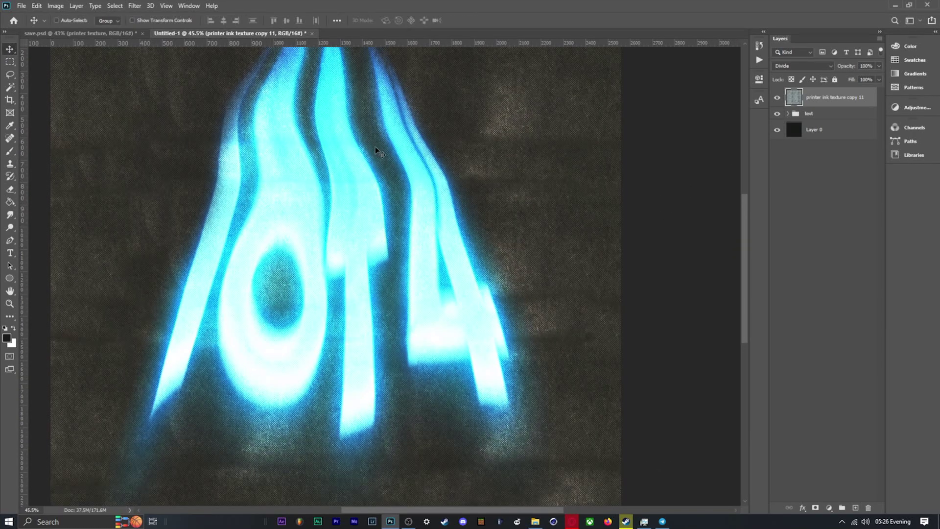
# Step: Add a Hue/Saturation adjustment clipped to the printer ink texture, with Colorize on and the hue at 360
pyautogui.scroll(-3, 433, 201)
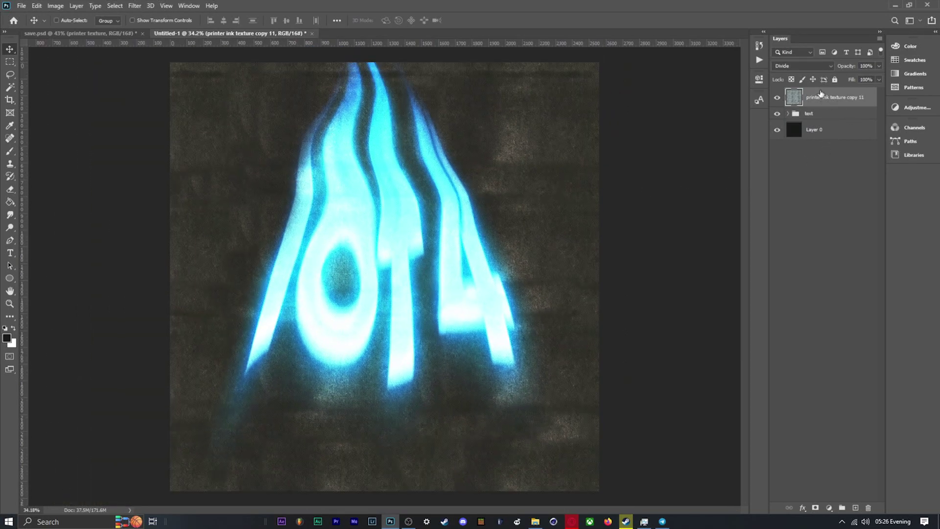
pyautogui.click(831, 508)
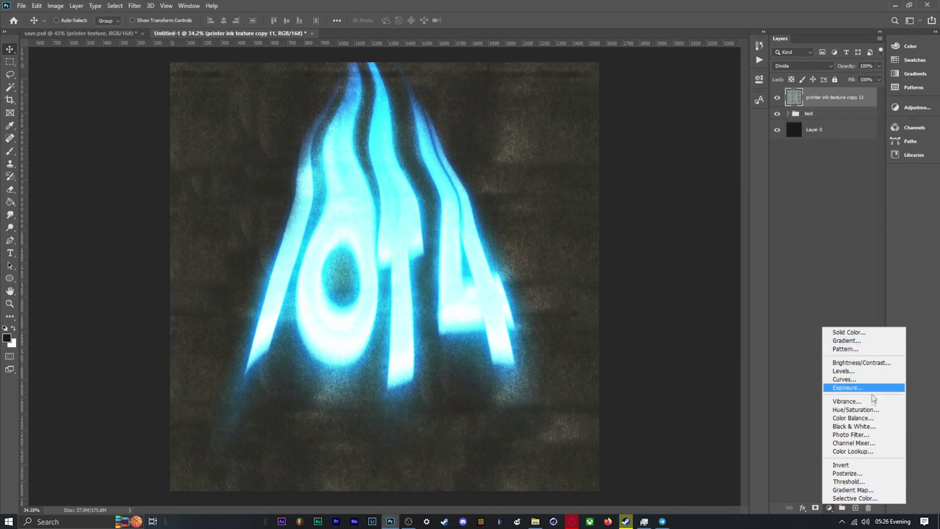
pyautogui.click(874, 411)
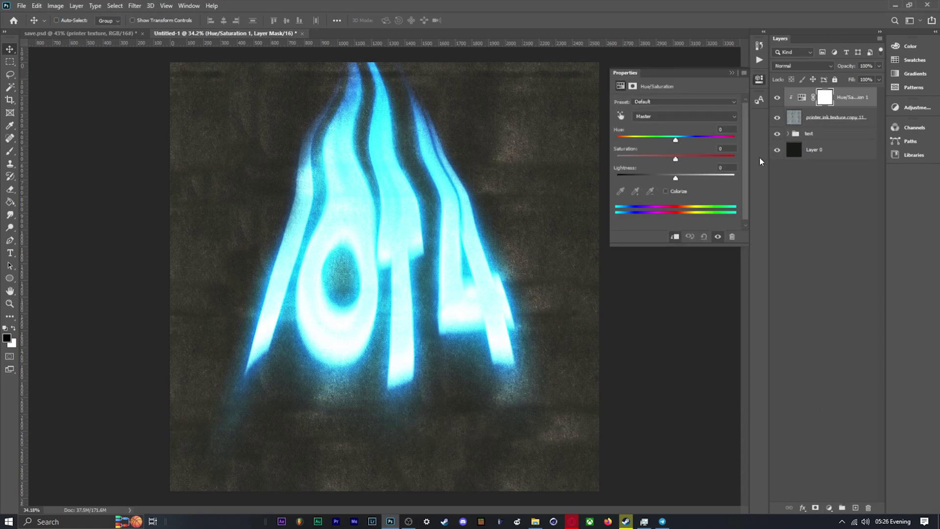
pyautogui.click(666, 191)
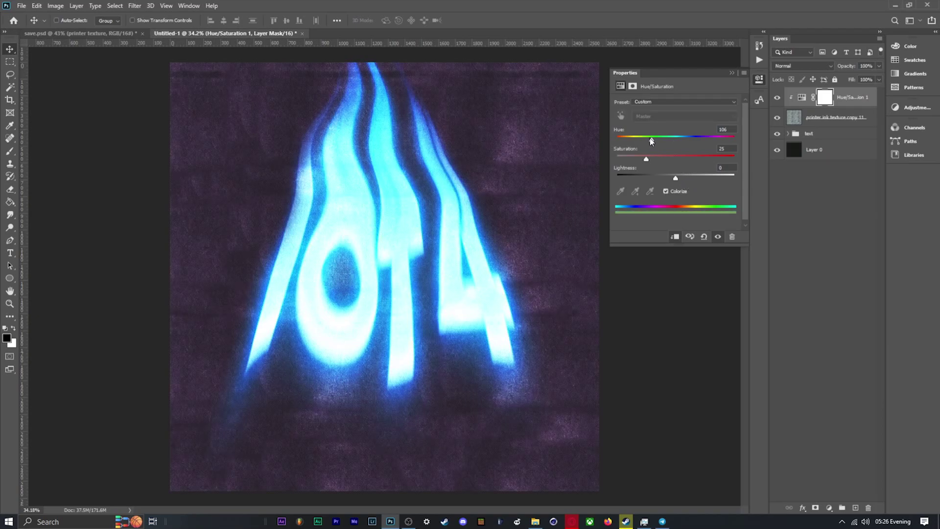
pyautogui.moveTo(656, 141); pyautogui.dragTo(670, 160)
pyautogui.moveTo(617, 141); pyautogui.dragTo(780, 142)
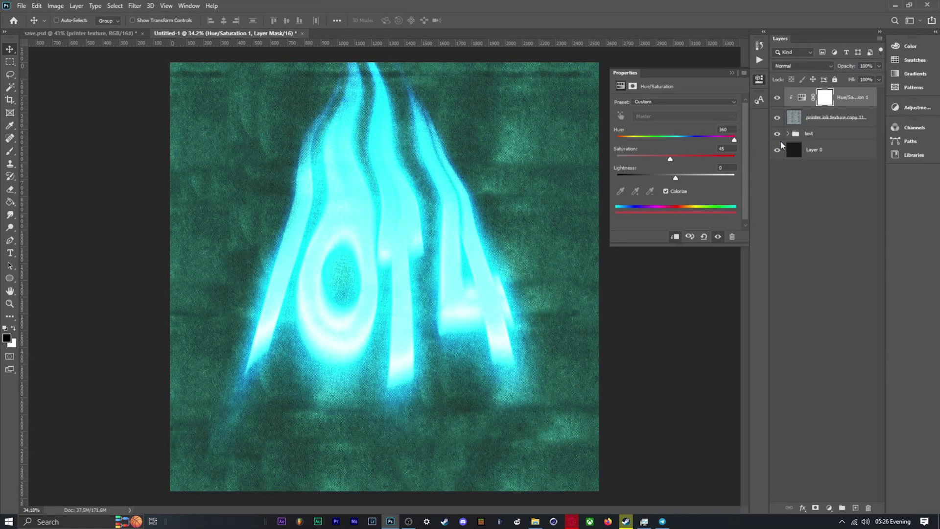
# Step: Set the texture's Hue/Saturation adjustment to saturation 24 and lightness +58
pyautogui.moveTo(670, 159); pyautogui.dragTo(688, 160)
pyautogui.moveTo(675, 179); pyautogui.dragTo(700, 180)
pyautogui.scroll(4, 471, 240)
pyautogui.moveTo(472, 240); pyautogui.dragTo(498, 242)
pyautogui.moveTo(688, 159); pyautogui.dragTo(709, 192)
pyautogui.scroll(-3, 470, 235)
pyautogui.scroll(4, 470, 234)
pyautogui.scroll(-4, 489, 223)
pyautogui.scroll(5, 488, 254)
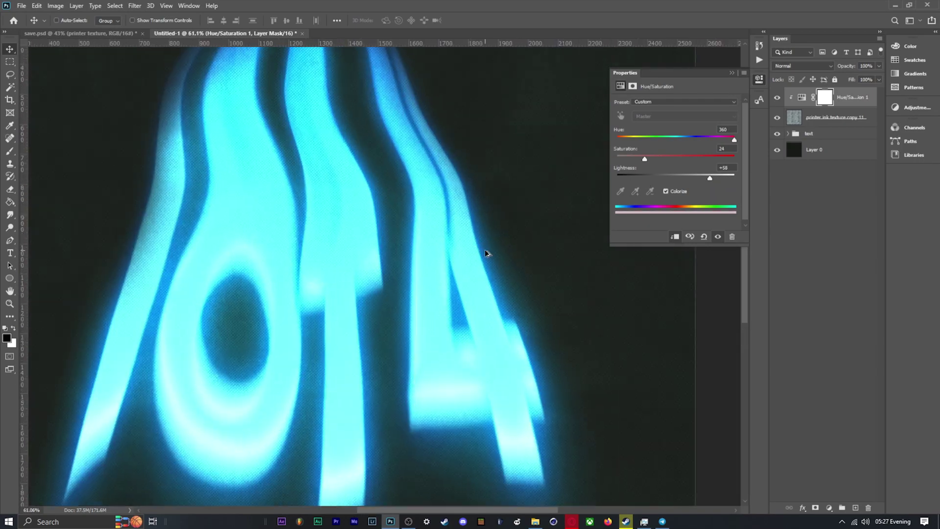
pyautogui.scroll(-8, 489, 254)
pyautogui.click(732, 73)
pyautogui.scroll(12, 324, 220)
pyautogui.scroll(-8, 325, 222)
pyautogui.scroll(5, 329, 289)
pyautogui.scroll(-5, 329, 290)
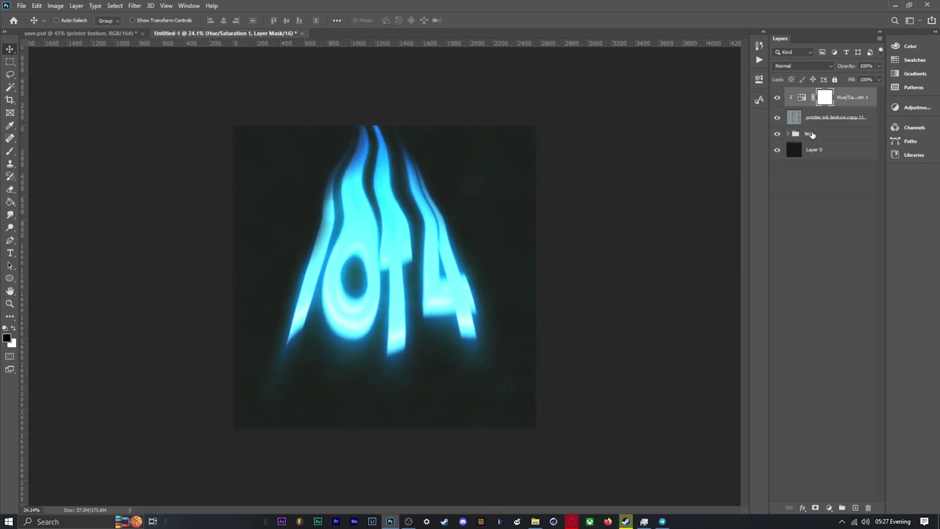
# Step: Add the candle image as a new layer above the dark background and place it directly below the text group
pyautogui.click(788, 133)
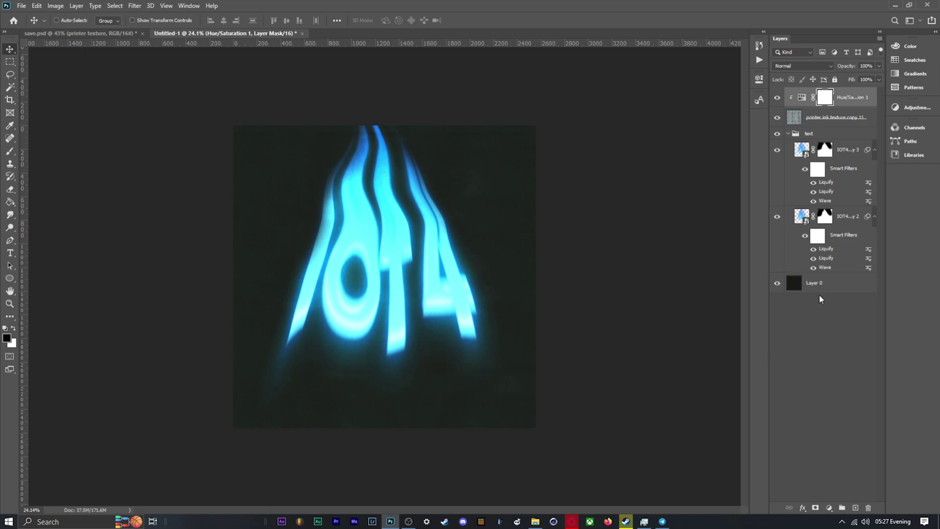
pyautogui.click(837, 283)
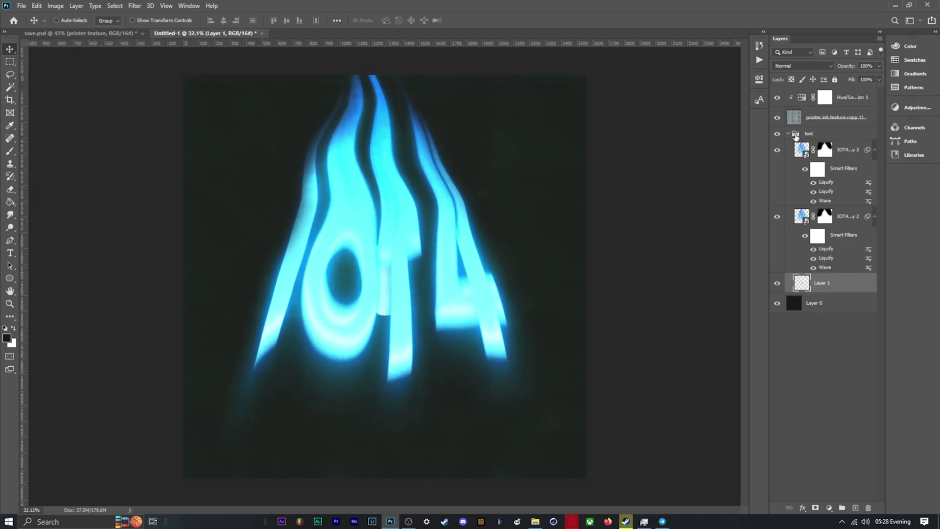
pyautogui.click(827, 133)
pyautogui.click(788, 134)
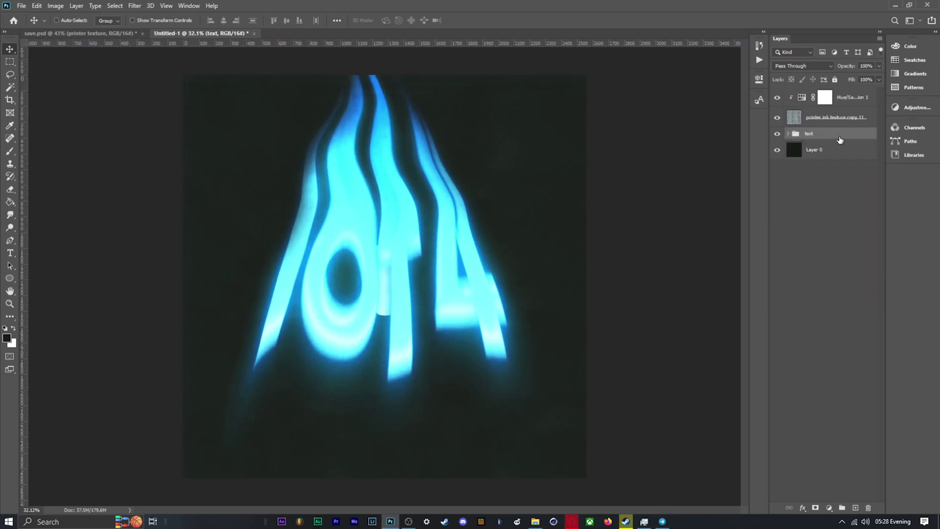
pyautogui.click(788, 134)
pyautogui.click(843, 283)
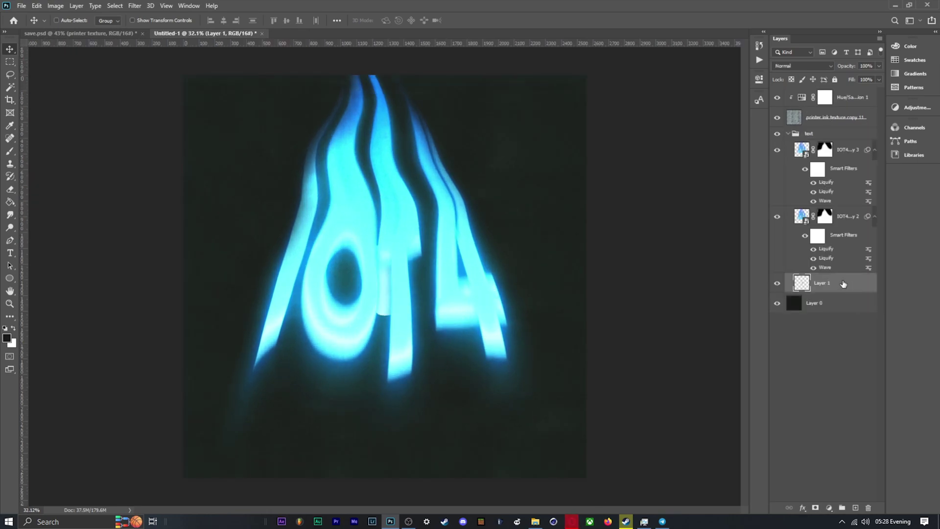
pyautogui.click(787, 135)
# Step: Enlarge the candle with Free Transform and centre it at the canvas's lower edge, with its wick just below the T
pyautogui.hotkey('ctrl', 't')
pyautogui.moveTo(390, 292); pyautogui.dragTo(390, 461)
pyautogui.moveTo(396, 402); pyautogui.dragTo(519, 340)
pyautogui.moveTo(392, 419); pyautogui.dragTo(392, 491)
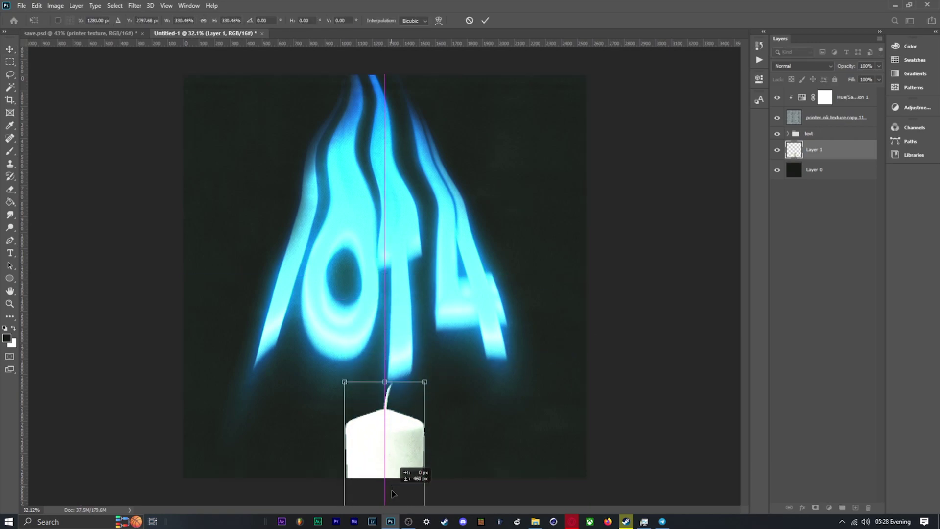
pyautogui.moveTo(425, 381); pyautogui.dragTo(503, 358)
pyautogui.moveTo(380, 426); pyautogui.dragTo(380, 453)
pyautogui.click(485, 21)
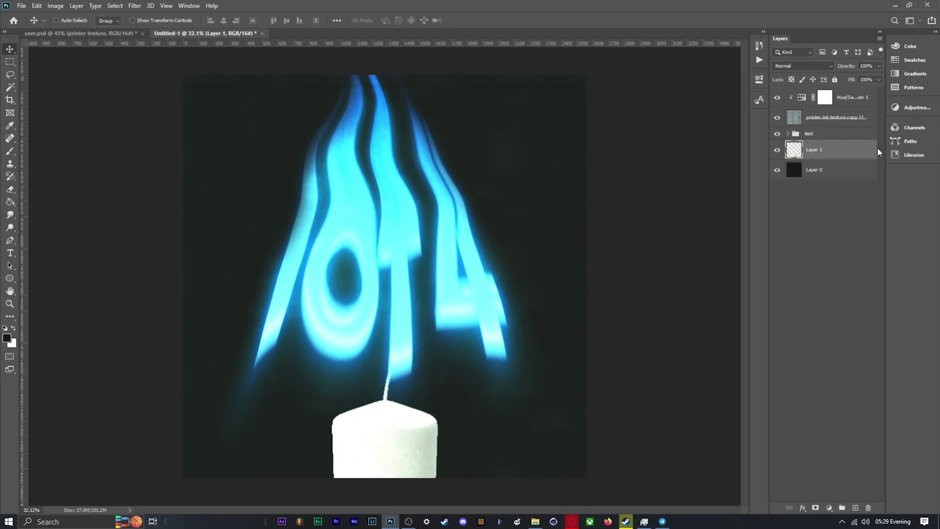
# Step: Flip the candle horizontally and nudge it into place under the lettering
pyautogui.click(36, 6)
pyautogui.moveTo(84, 230)
pyautogui.click(188, 381)
pyautogui.moveTo(395, 420); pyautogui.dragTo(397, 419)
# Step: Lasso the candle's wick onto its own layer, then rotate and reposition that copy with Free Transform
pyautogui.scroll(4, 556, 247)
pyautogui.moveTo(435, 356); pyautogui.dragTo(497, 260)
pyautogui.press('l')
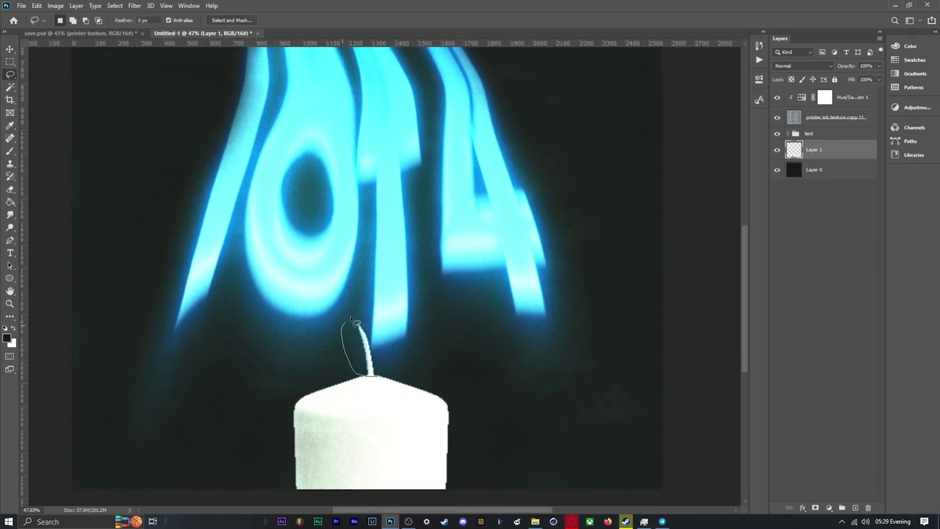
pyautogui.click(10, 49)
pyautogui.hotkey('ctrl', 't')
pyautogui.moveTo(405, 302); pyautogui.dragTo(417, 323)
pyautogui.moveTo(371, 349); pyautogui.dragTo(376, 351)
pyautogui.click(485, 21)
# Step: Erase the original wick from the candle layer with a resized Eraser brush
pyautogui.click(9, 189)
pyautogui.scroll(6, 381, 304)
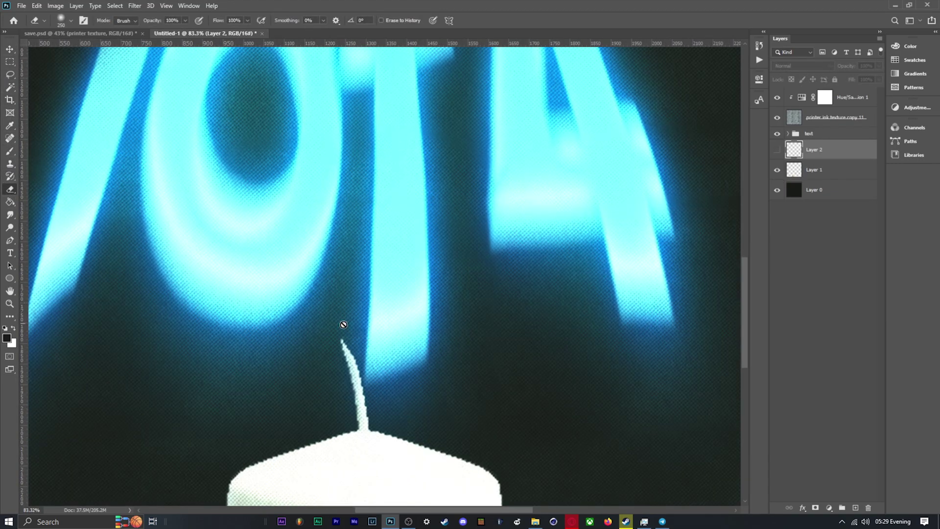
pyautogui.click(838, 177)
pyautogui.click(342, 346)
pyautogui.click(70, 21)
pyautogui.click(83, 92)
pyautogui.click(340, 349)
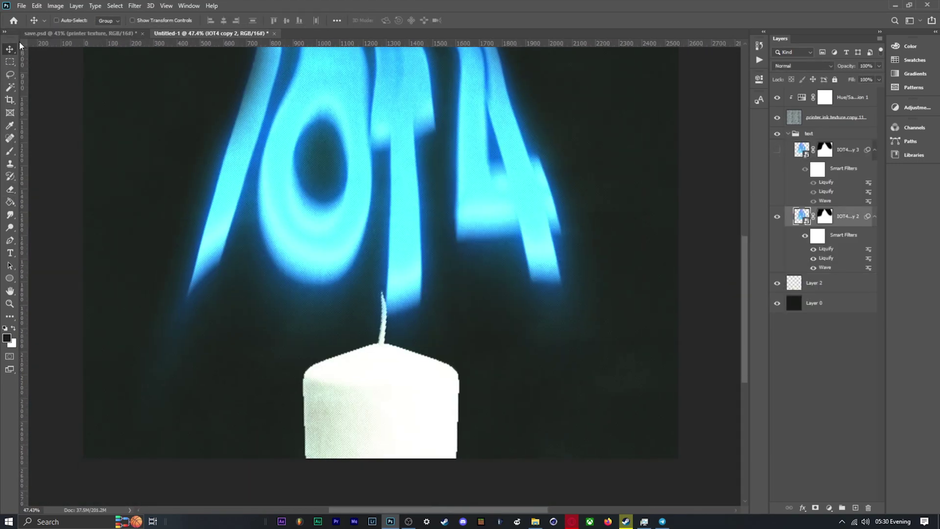
# Step: Liquify the lower IOT4 layer so the T's stem bends down to the wick, and mask the stem's tip
pyautogui.click(134, 5)
pyautogui.click(147, 98)
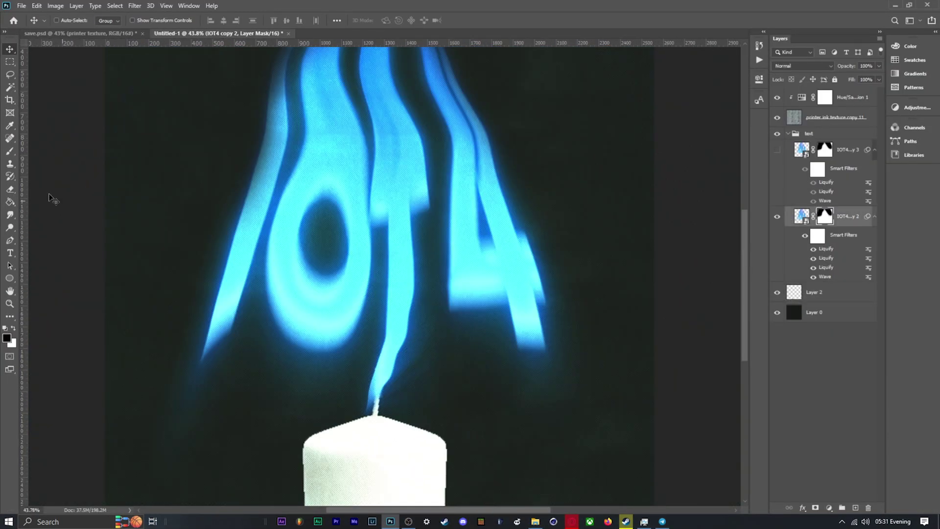
pyautogui.press('b')
pyautogui.click(371, 398)
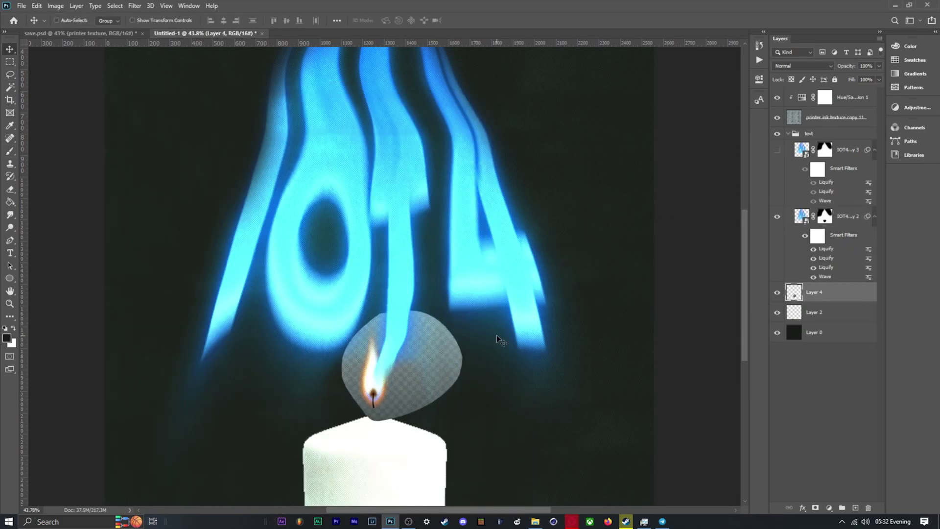
# Step: Recolour the candle flame layer with hue +180 and saturation +4, and warp the flame around the wick
pyautogui.press('b')
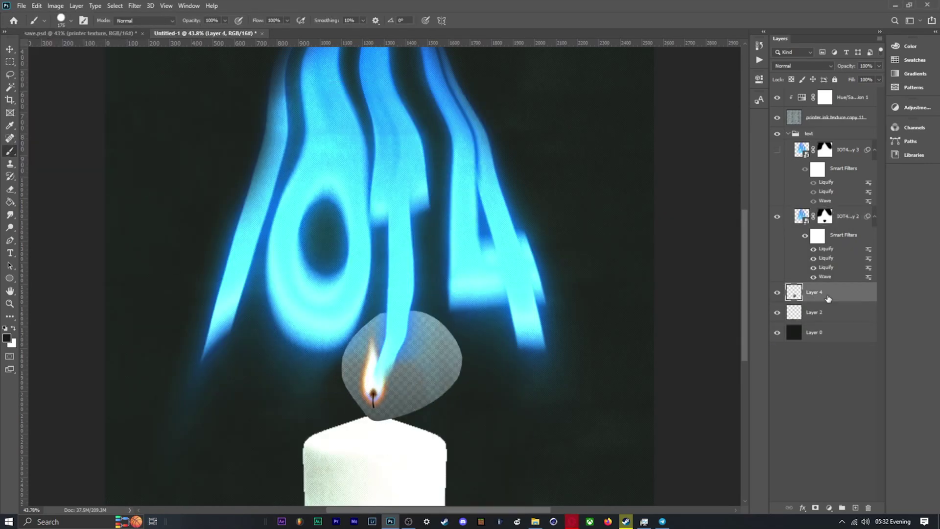
pyautogui.hotkey('ctrl', 'u')
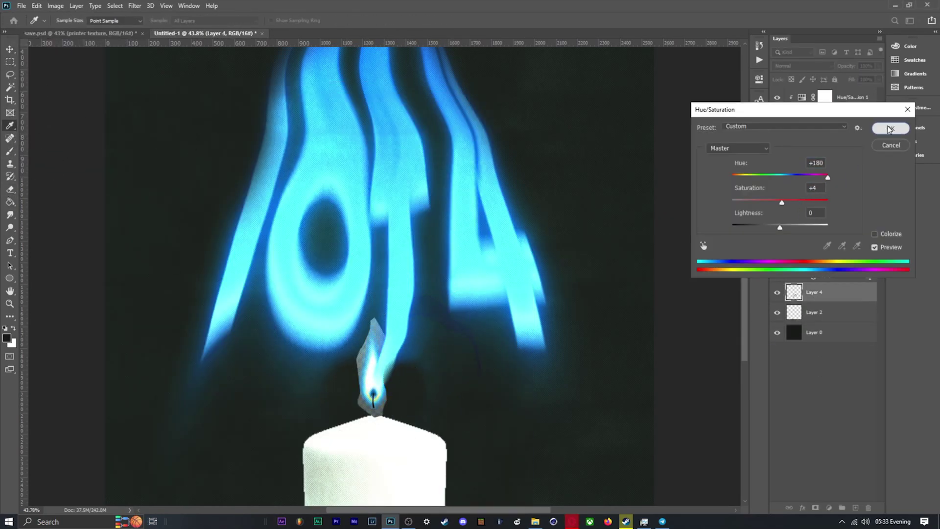
pyautogui.click(890, 128)
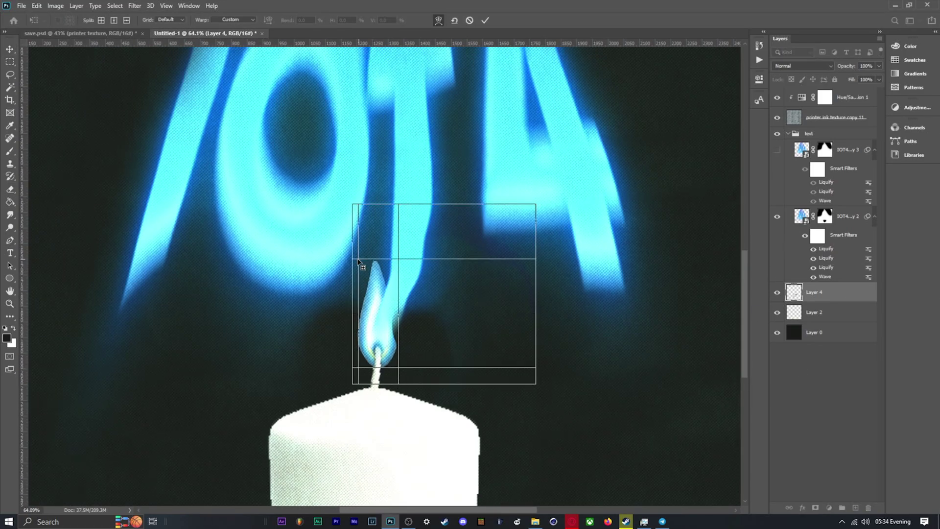
pyautogui.scroll(3, 399, 342)
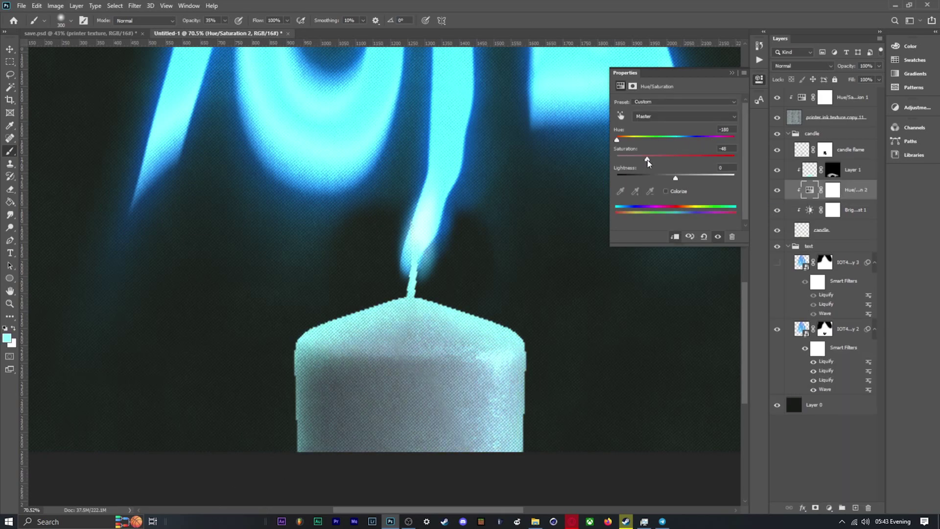
# Step: Change the blend mode of the Hue/Saturation adjustment clipped to the candle
pyautogui.click(802, 66)
pyautogui.click(788, 198)
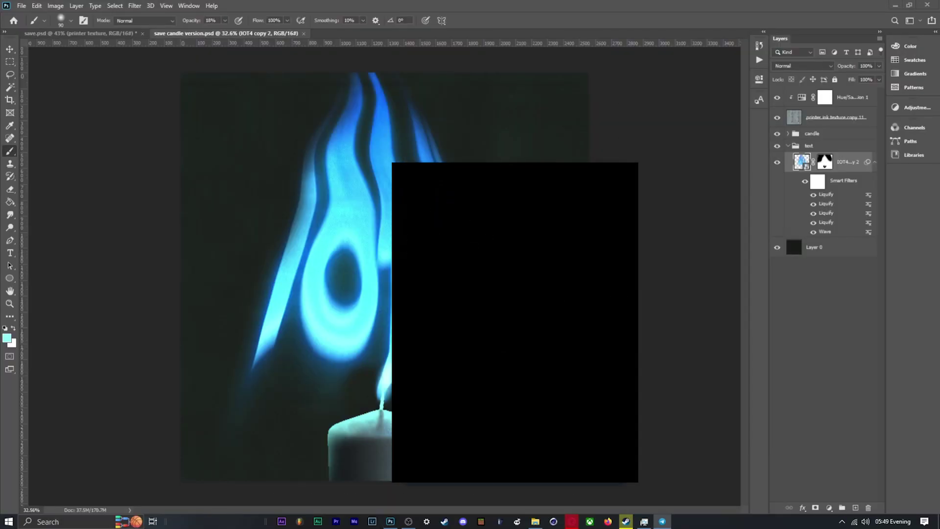
# Step: Liquify the IOT4 text layer again, pulling the lower ends of the I and the 4 down into tapered tails
pyautogui.click(141, 7)
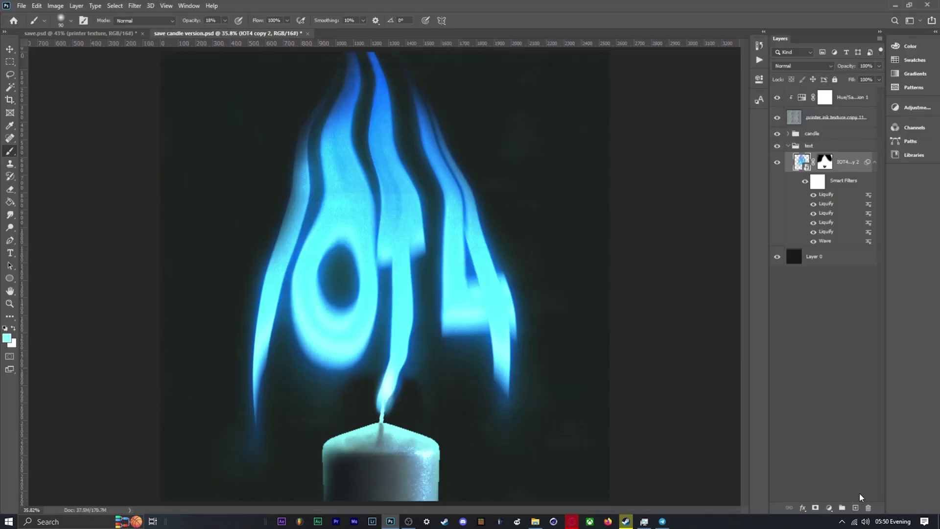
pyautogui.hotkey('ctrl', 't')
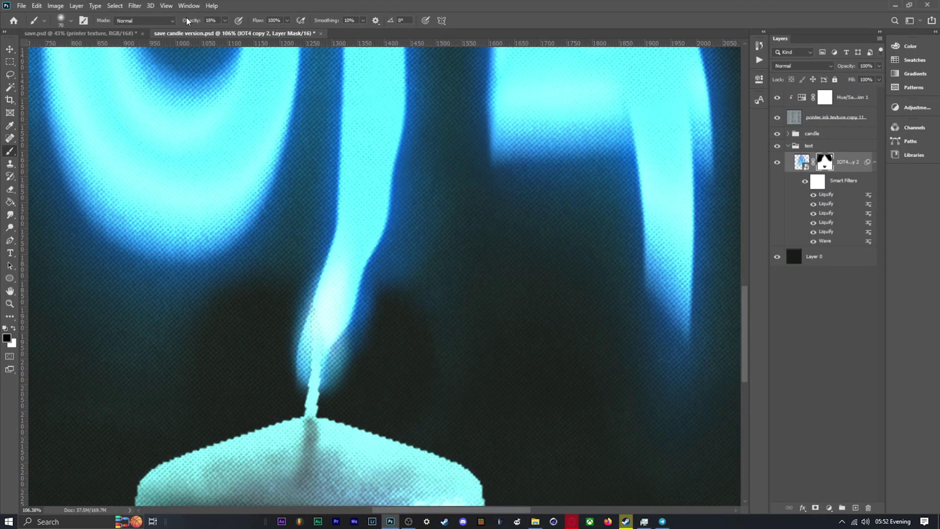
# Step: Raise the brush opacity and paint on the candle flame's layer mask to blend the flame into the T's stem
pyautogui.moveTo(187, 21); pyautogui.dragTo(204, 21)
pyautogui.press('x')
pyautogui.click(787, 133)
pyautogui.click(825, 150)
pyautogui.moveTo(329, 303); pyautogui.dragTo(318, 362)
pyautogui.press('x')
pyautogui.scroll(-8, 332, 309)
# Step: Add a white two-line "DESIGNED BY IOT4" credit in Lemon/Milk Bold, adjust its first line, and move it onto the candle
pyautogui.press('v')
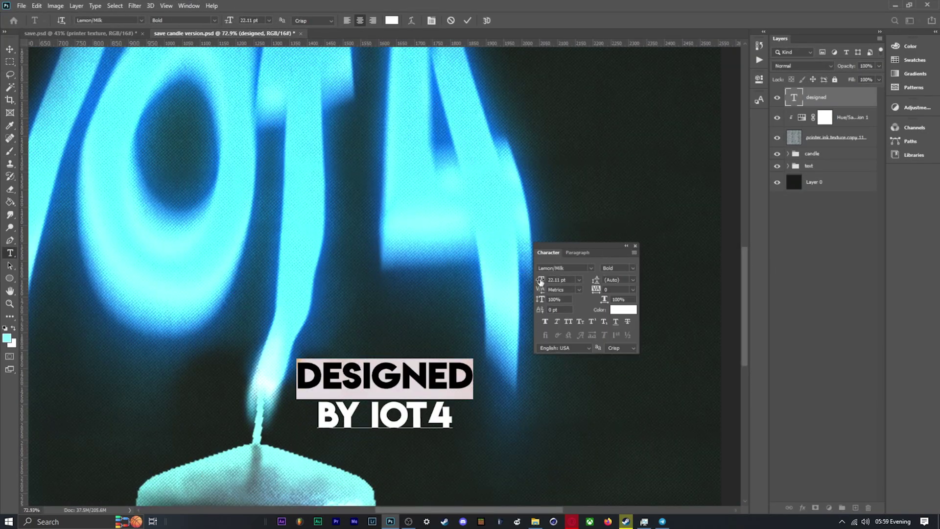
pyautogui.moveTo(540, 309); pyautogui.dragTo(526, 315)
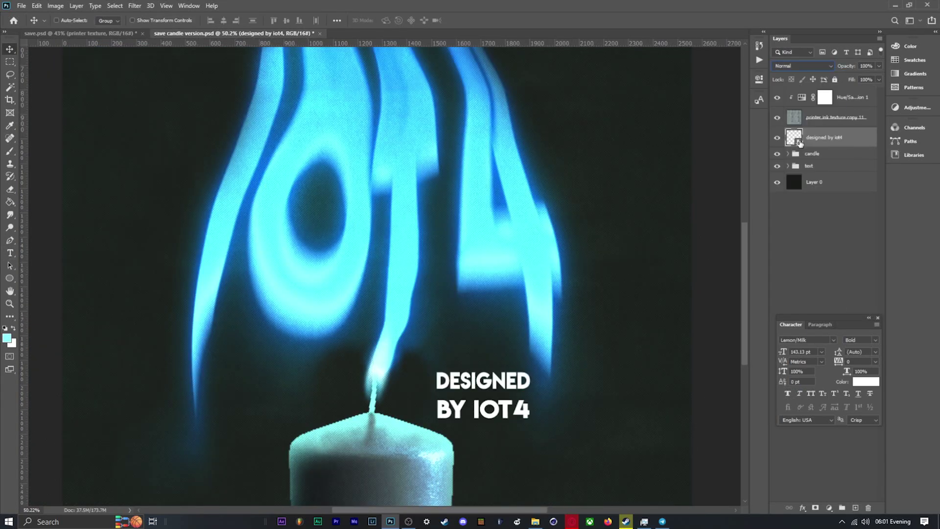
pyautogui.moveTo(470, 387); pyautogui.dragTo(322, 443)
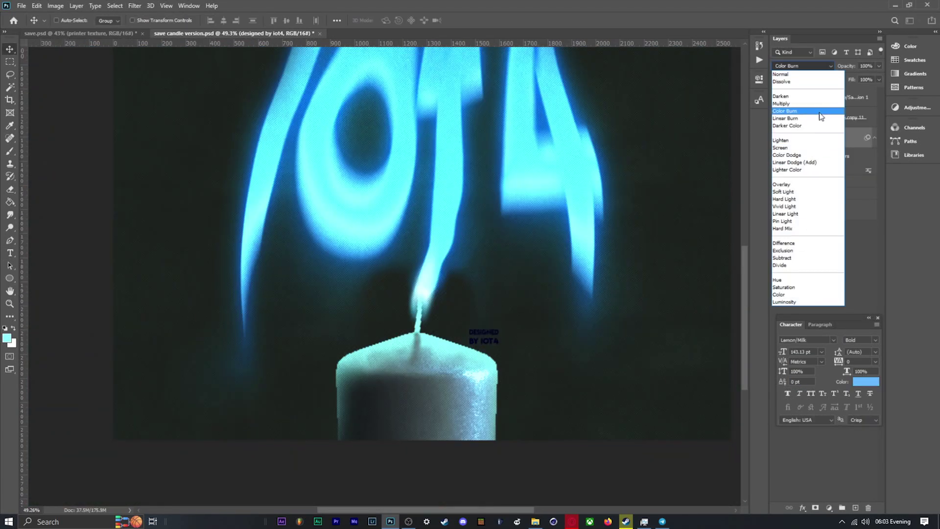